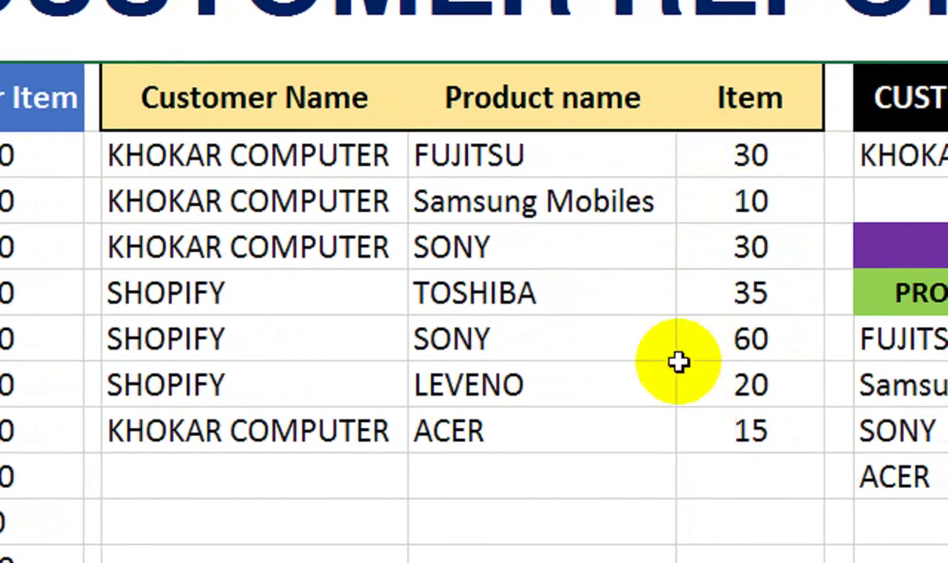
# - Switch the report's customer to SHOPIFY and back to KHOKAR COMPUTER to compare their product lists
pyautogui.click(928, 155)
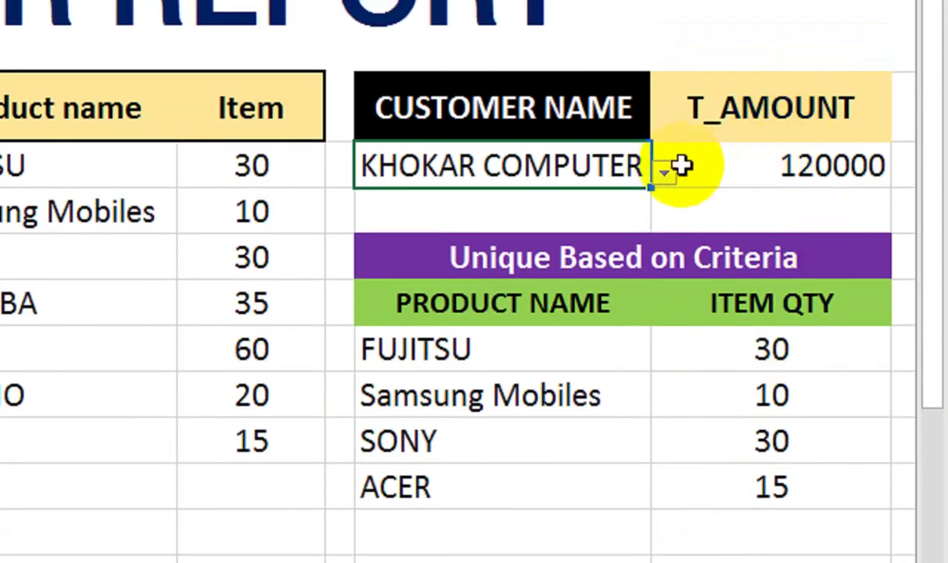
pyautogui.click(665, 117)
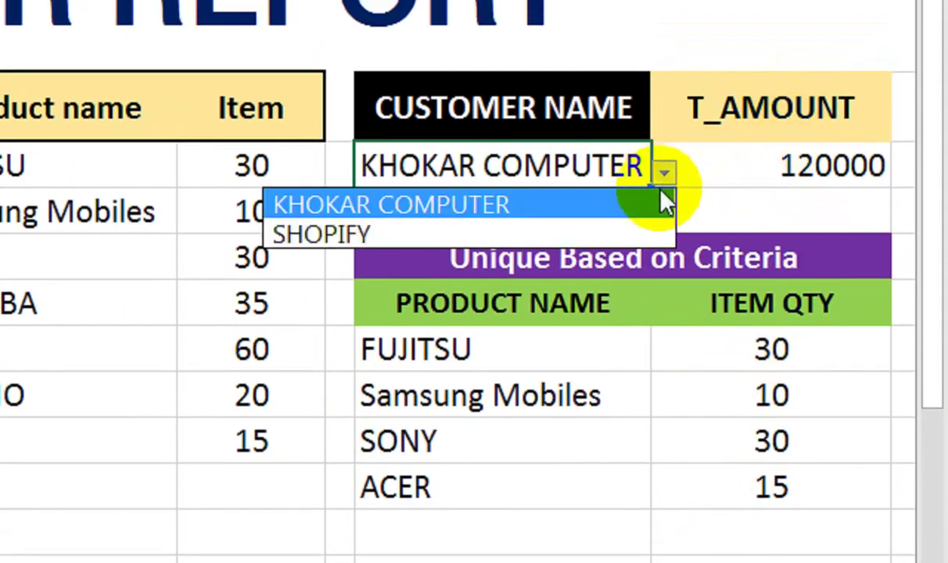
pyautogui.click(603, 186)
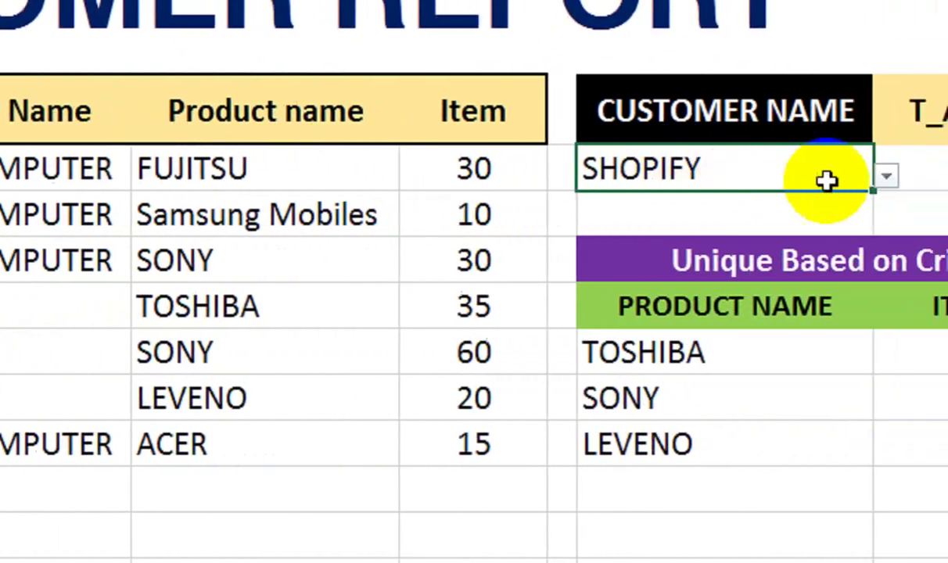
pyautogui.click(886, 175)
pyautogui.click(874, 210)
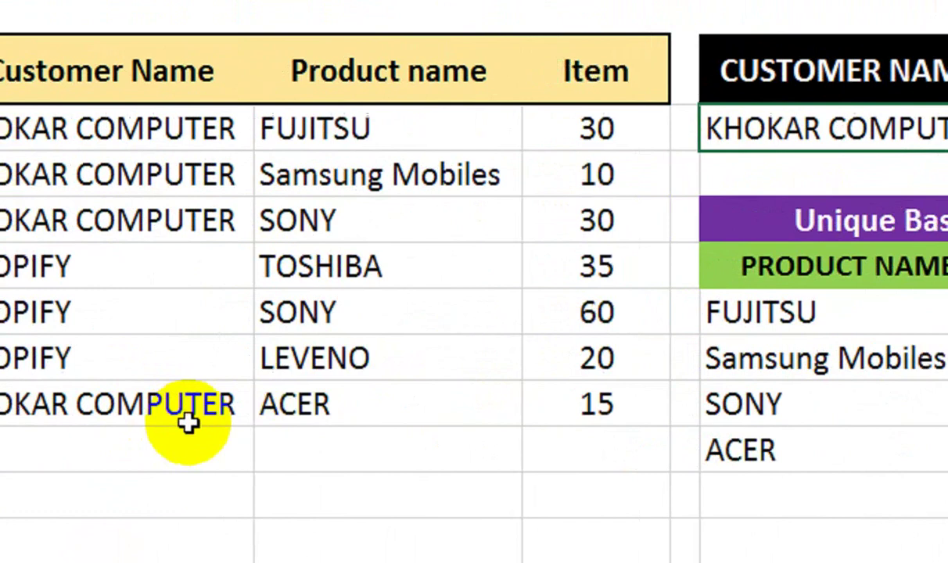
# - Fill the customer name KHOKAR COMPUTER down into the first empty row of the order table
pyautogui.moveTo(188, 418); pyautogui.dragTo(237, 425)
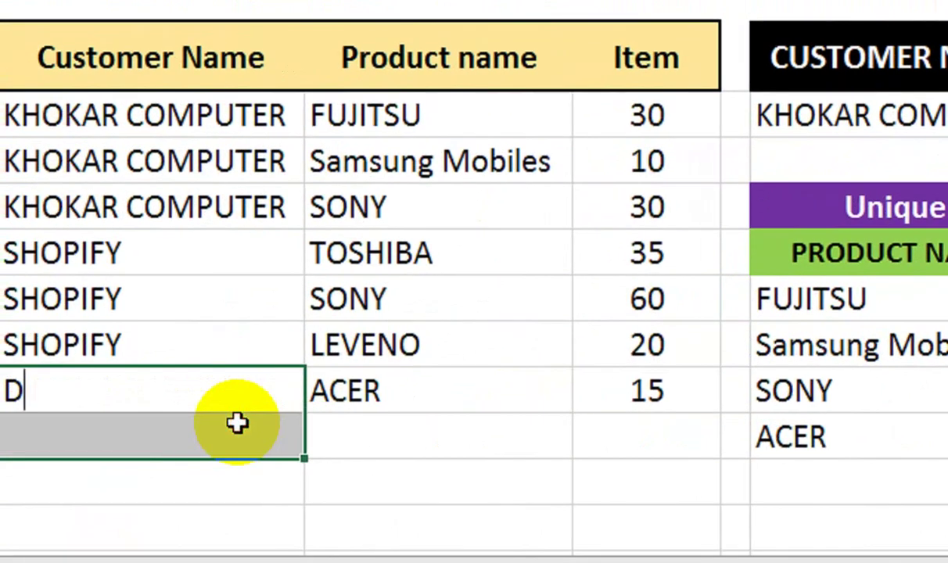
pyautogui.press('Return')
pyautogui.hotkey('ctrl', 'z')
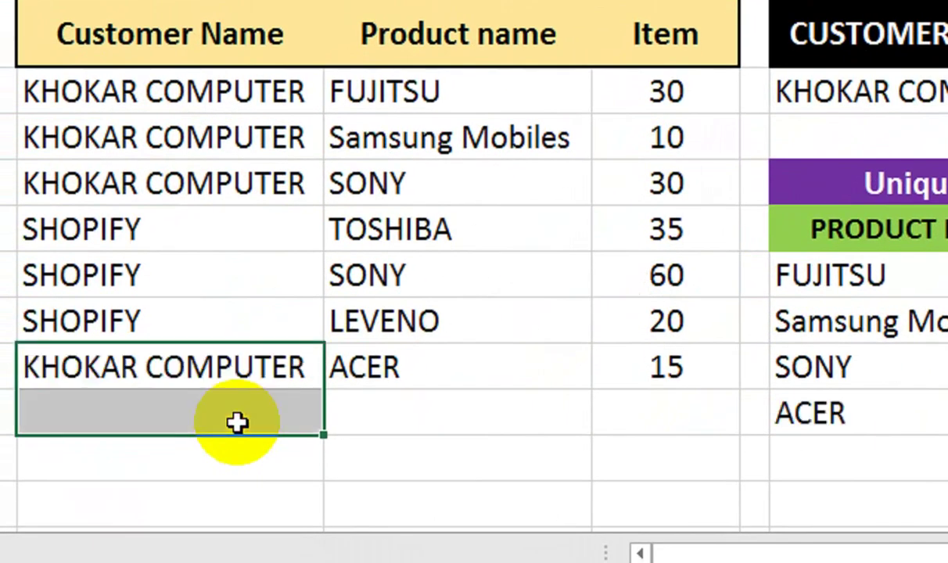
pyautogui.click(444, 415)
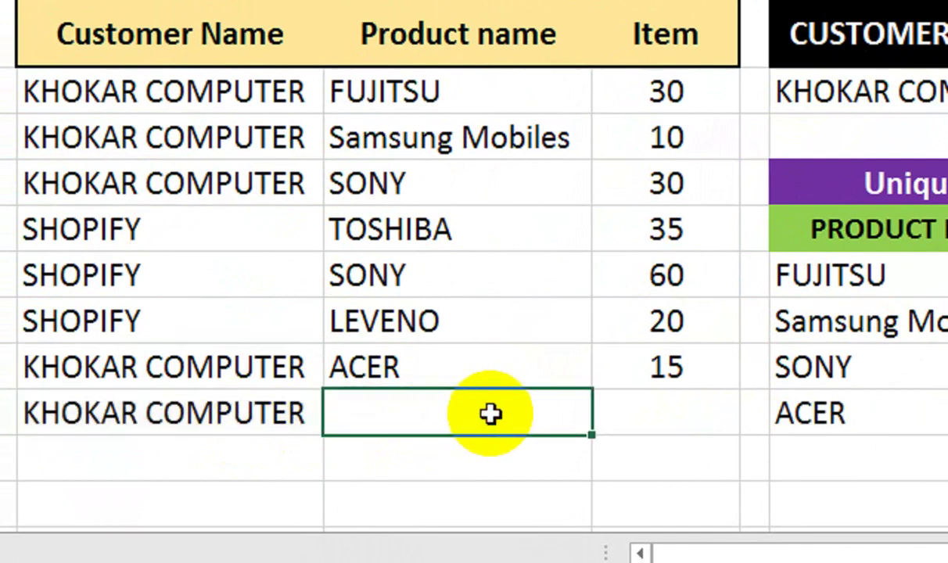
# - Copy DELL from the price list into the new order row, enter 20 items, and extend the unique product list to include it
pyautogui.click(218, 279)
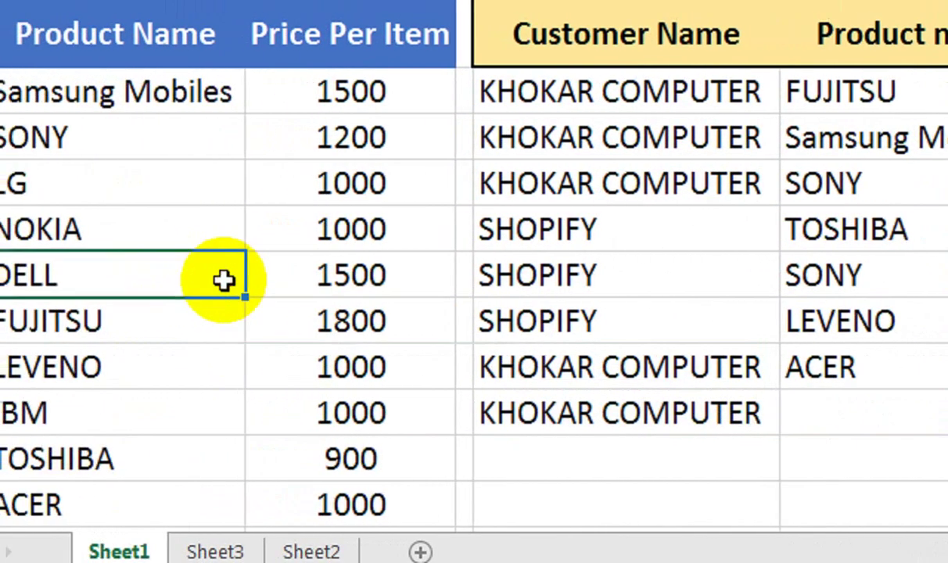
pyautogui.hotkey('ctrl', 'c')
pyautogui.click(900, 413)
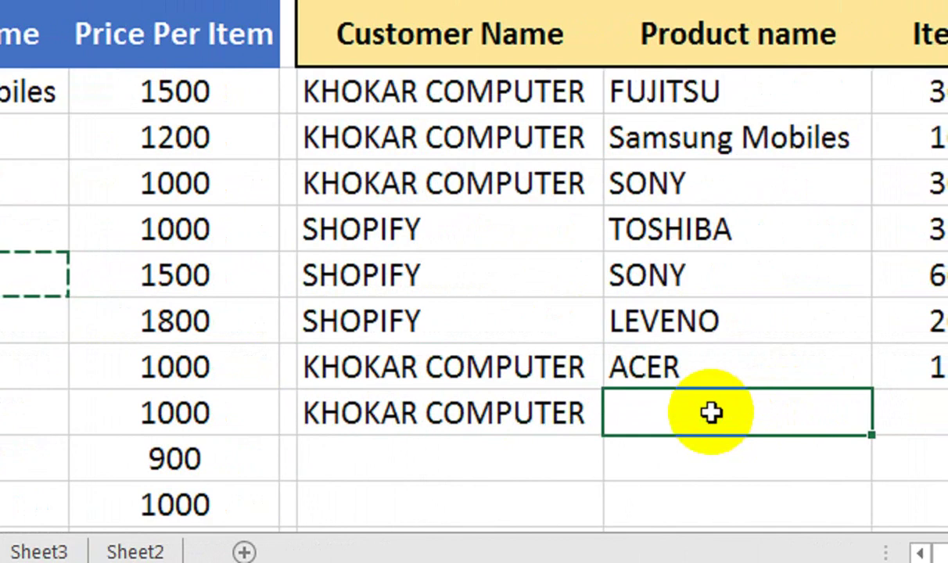
pyautogui.click(680, 402)
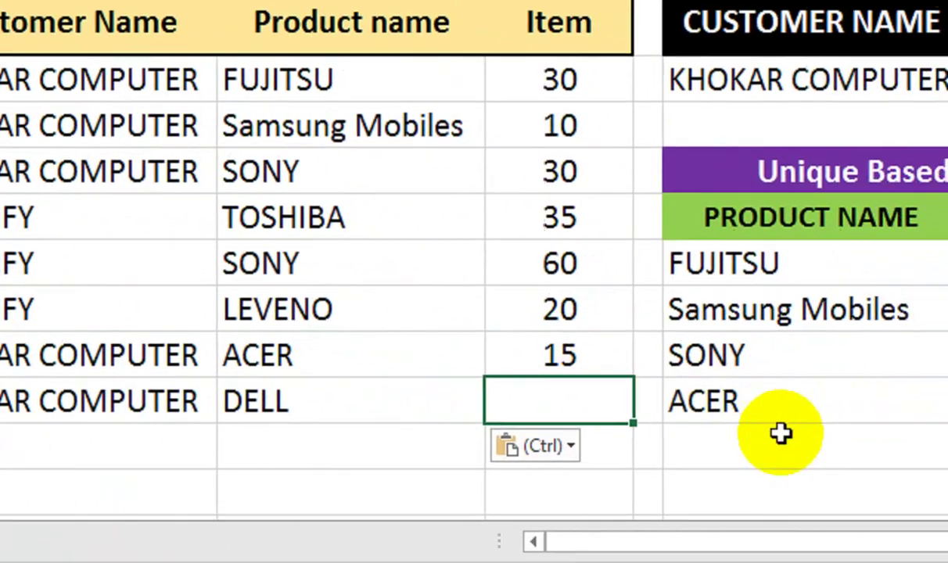
pyautogui.click(782, 434)
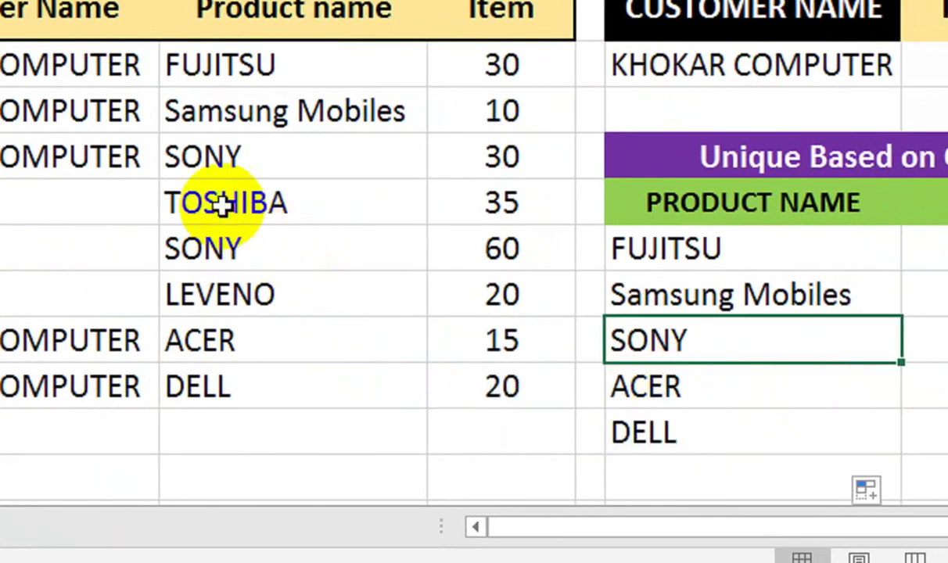
# - Add another order row below DELL for customer SHOPIFY with product LG and 20 items
pyautogui.click(216, 207)
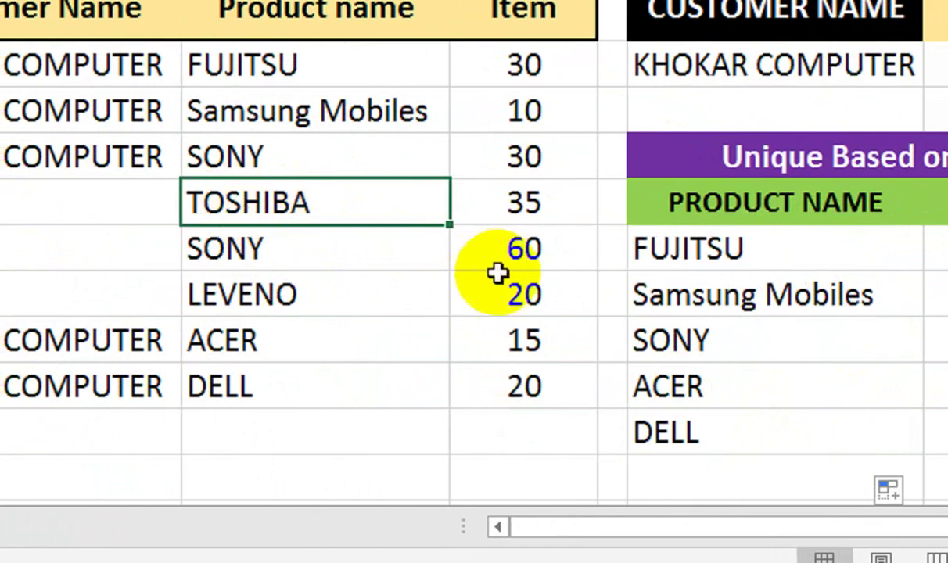
pyautogui.click(655, 430)
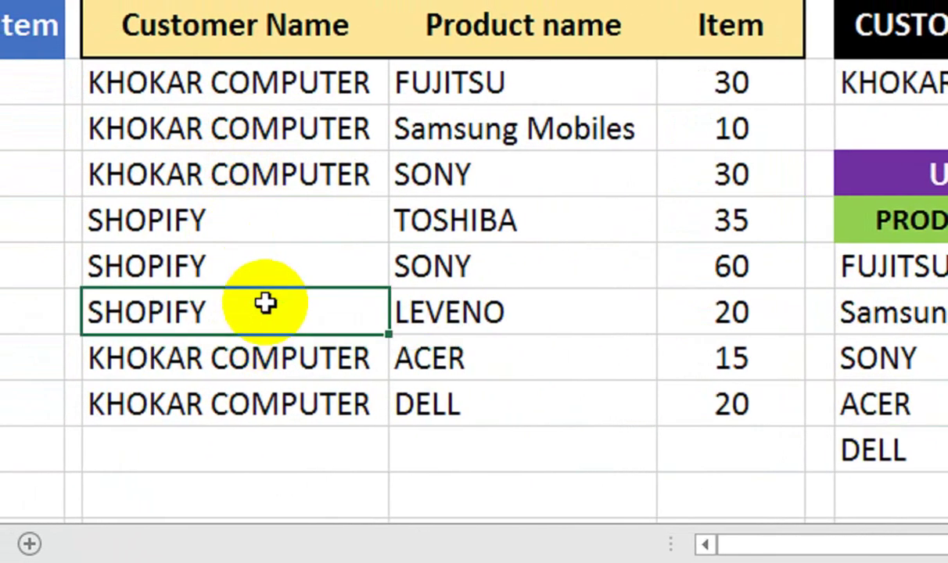
pyautogui.hotkey('ctrl', 'c')
pyautogui.click(347, 456)
pyautogui.hotkey('ctrl', 'v')
pyautogui.click(470, 451)
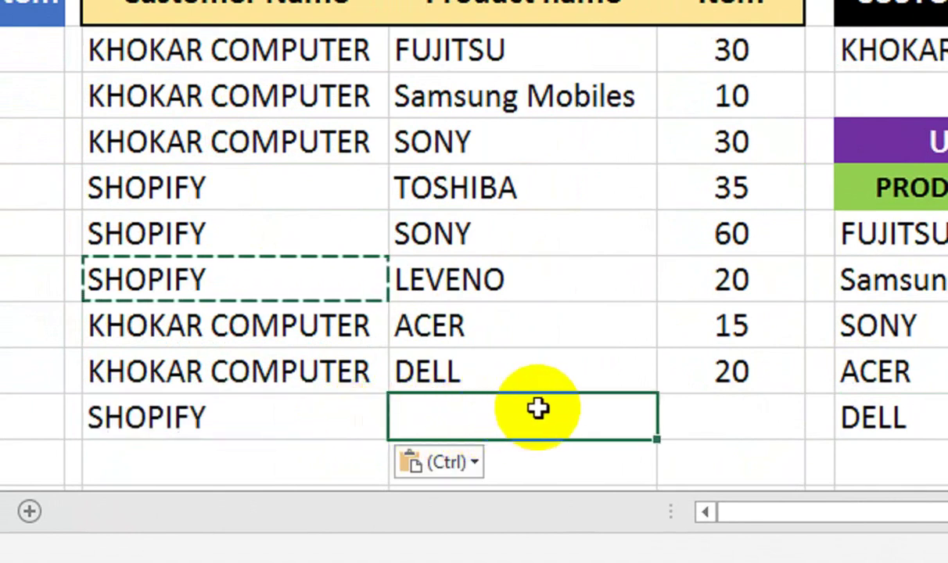
pyautogui.click(691, 401)
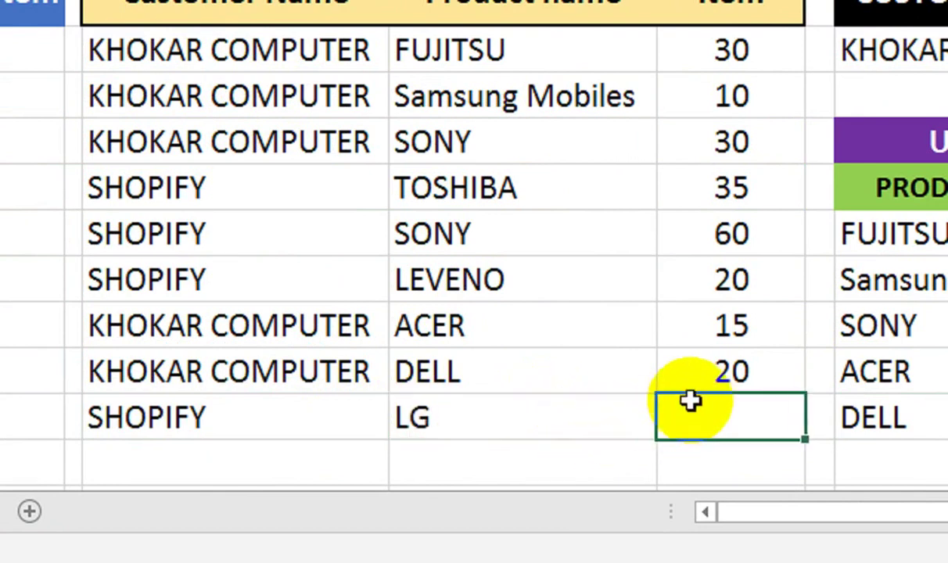
pyautogui.press('Right')
pyautogui.press('Right')
pyautogui.press('Right')
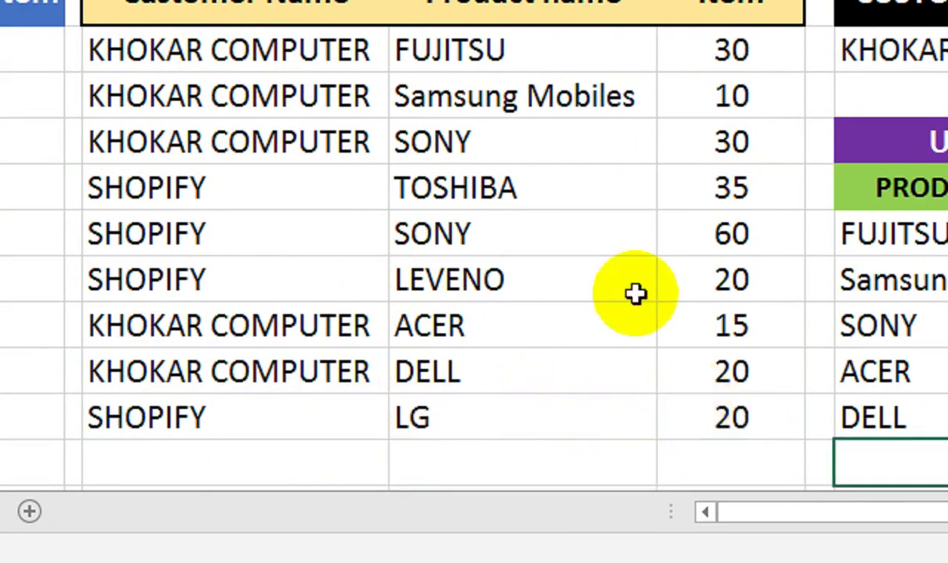
# - Set the report's customer name to SHOPIFY
pyautogui.click(941, 81)
pyautogui.click(943, 55)
pyautogui.click(762, 142)
pyautogui.click(669, 205)
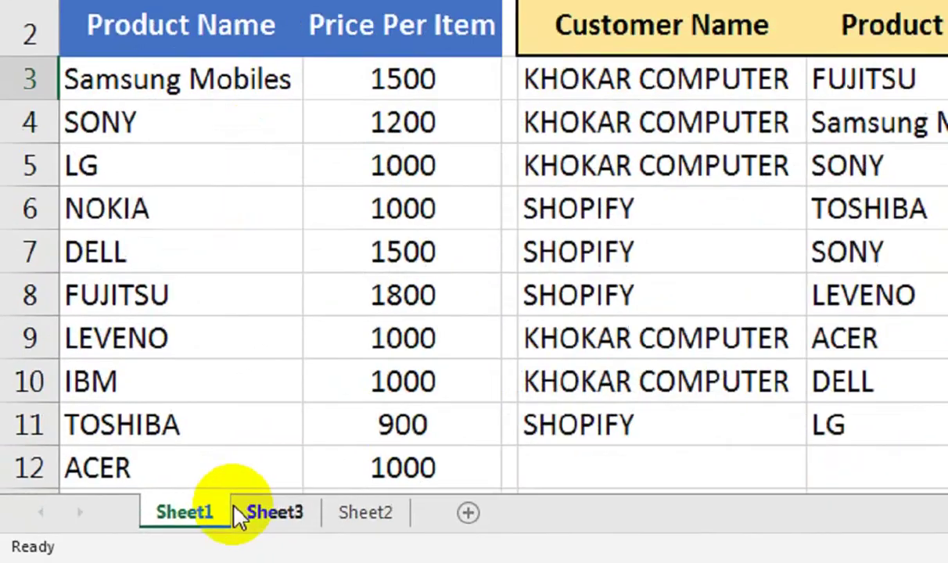
# - Create a copy of Sheet1 placed before Sheet1 in the same workbook
pyautogui.rightClick(117, 534)
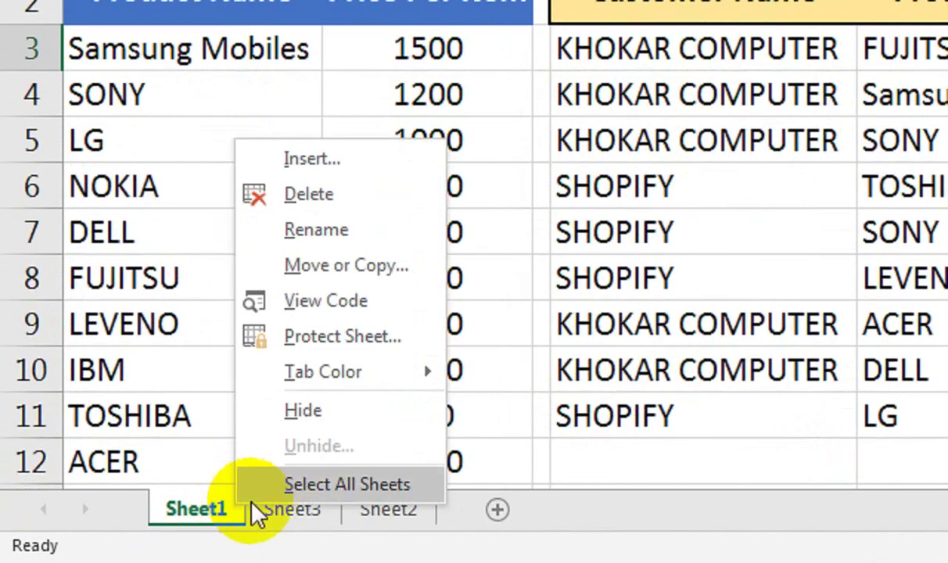
pyautogui.click(415, 266)
pyautogui.click(214, 386)
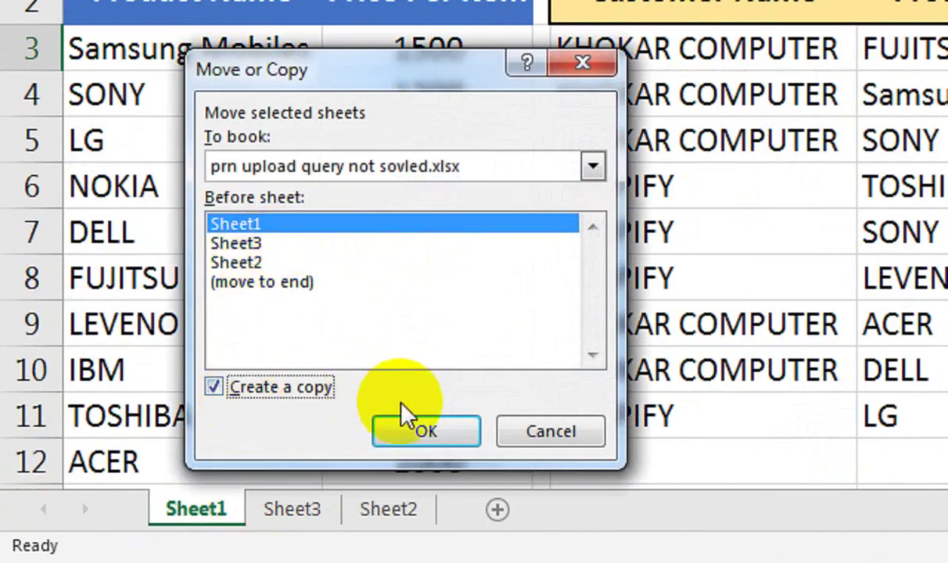
pyautogui.click(427, 433)
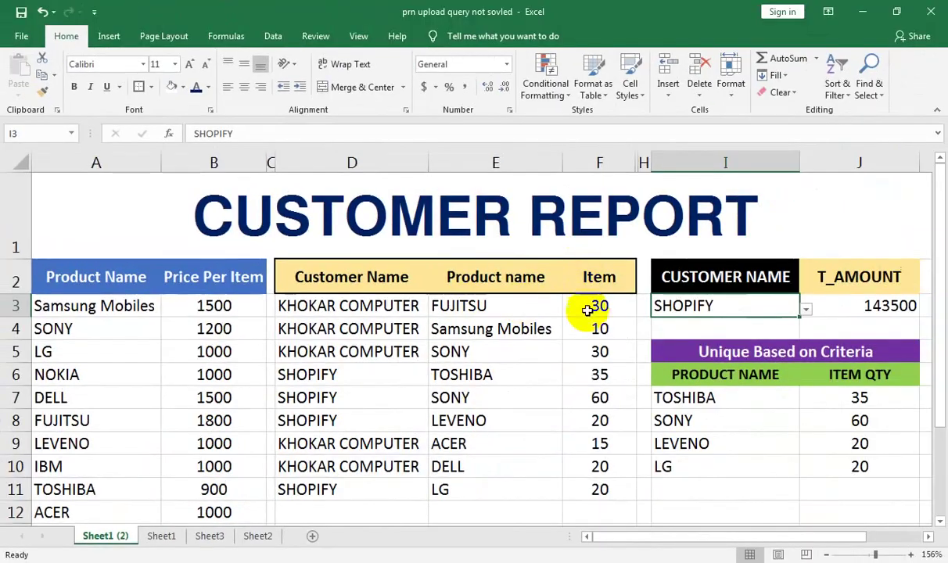
# - Begin a VLOOKUP formula in G3 with the product name in E3 as the lookup value
pyautogui.click(555, 393)
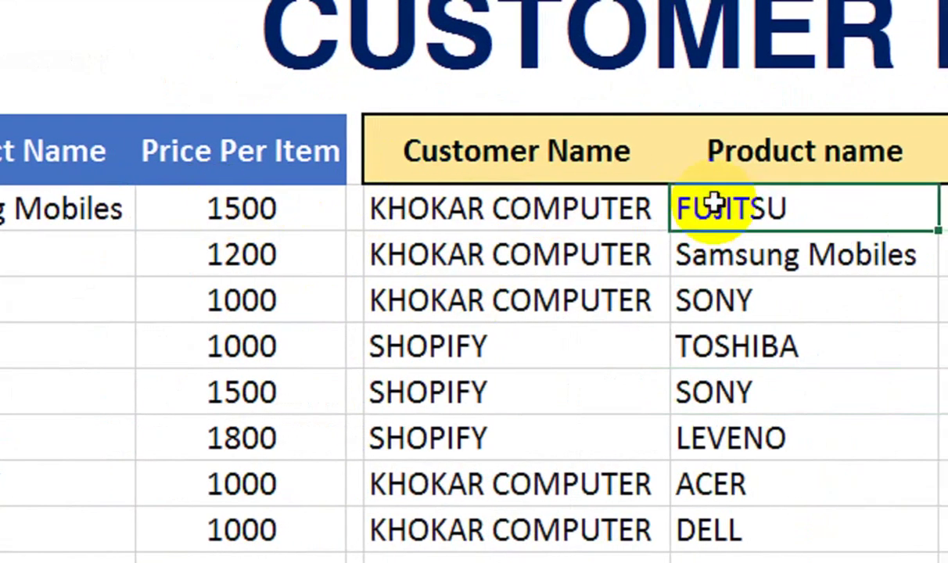
pyautogui.click(567, 303)
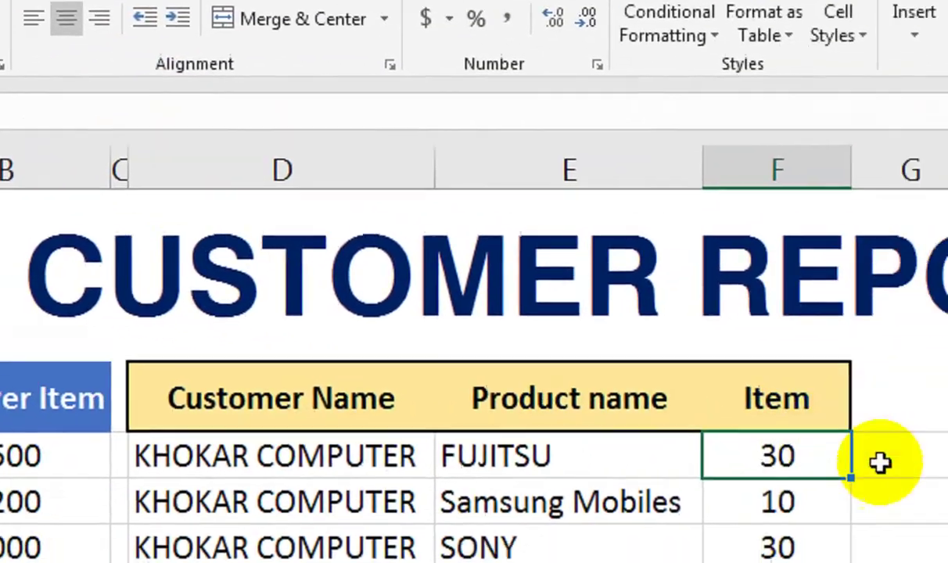
pyautogui.click(912, 217)
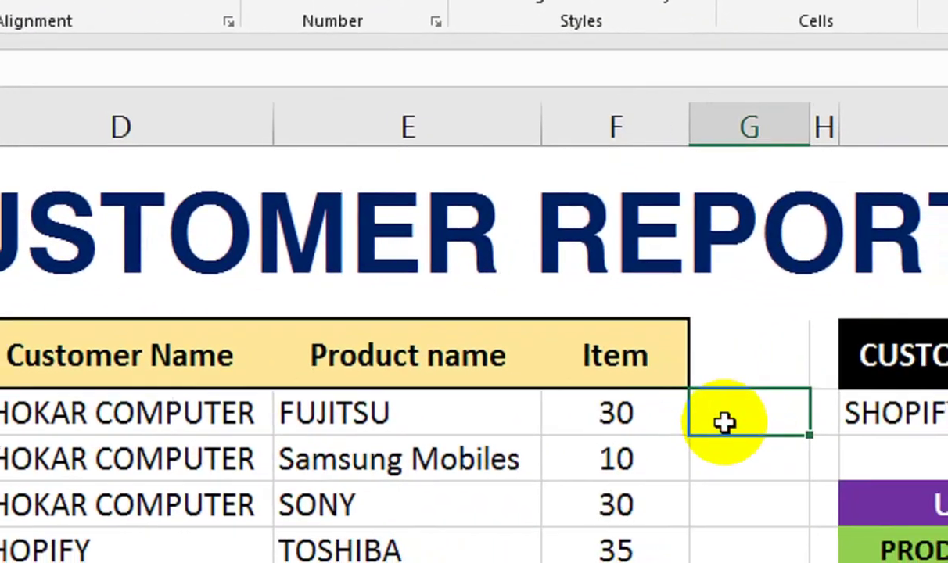
pyautogui.write('=VLOOKUP(')
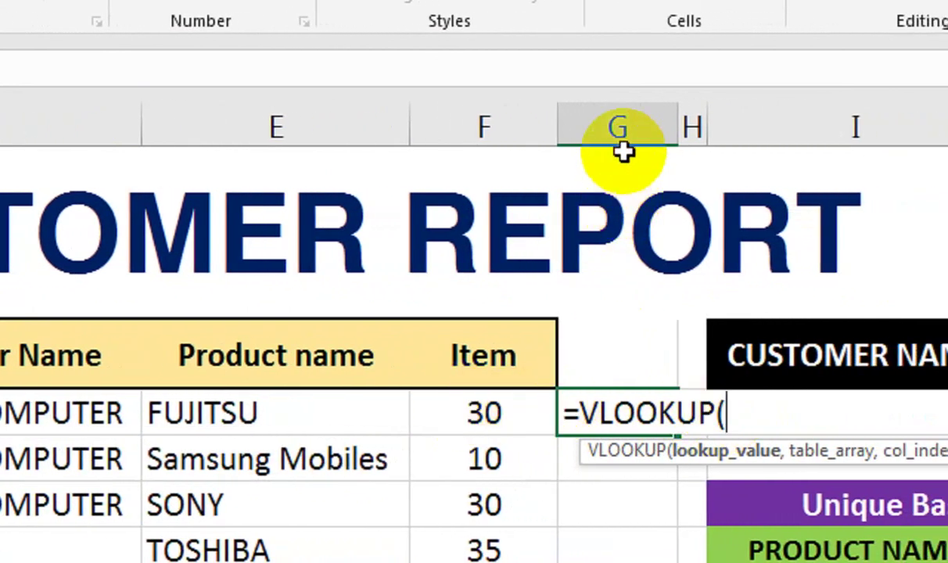
pyautogui.click(249, 419)
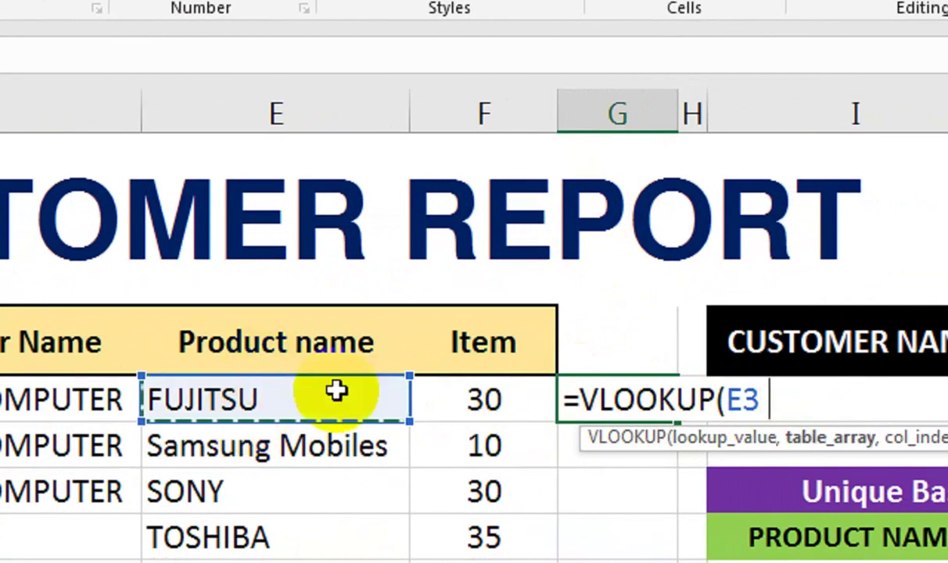
pyautogui.write(',')
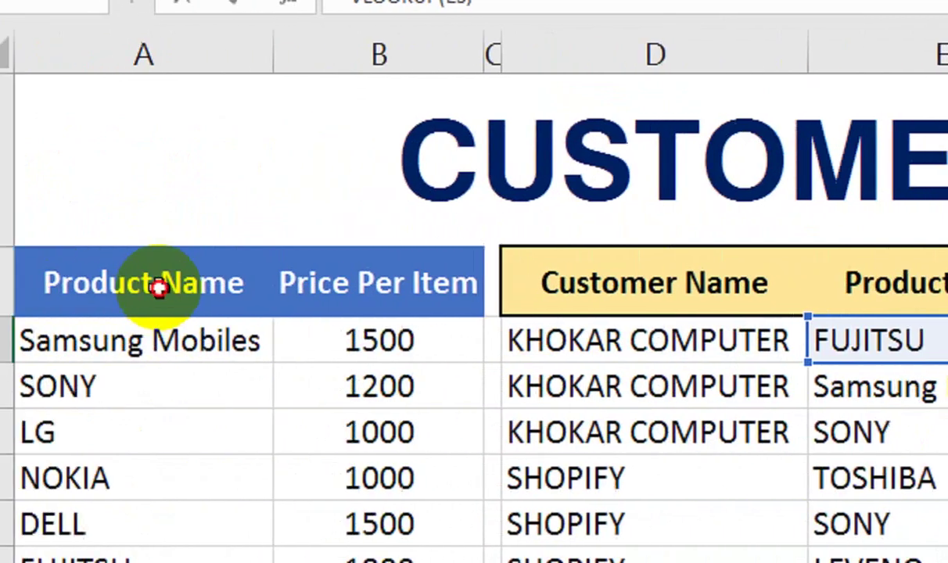
# - Set the lookup table array to the product price list A2:B14 as an absolute reference
pyautogui.moveTo(159, 287); pyautogui.dragTo(368, 456)
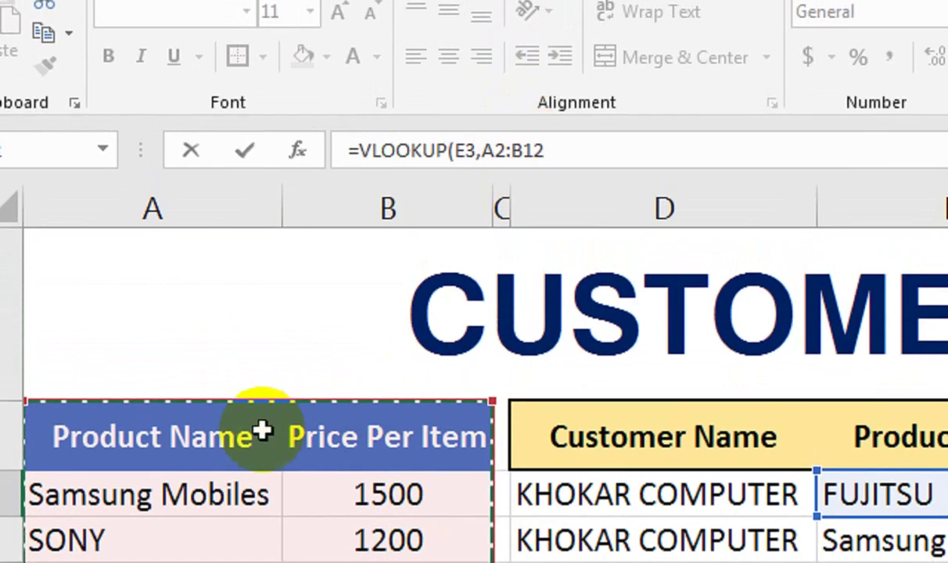
pyautogui.click(262, 157)
pyautogui.moveTo(392, 479); pyautogui.dragTo(432, 410)
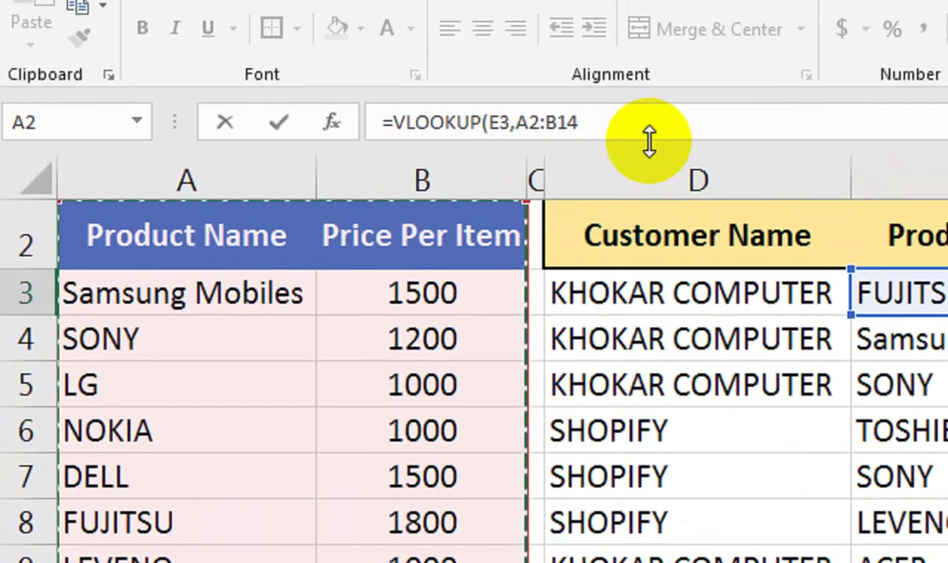
pyautogui.press('F4')
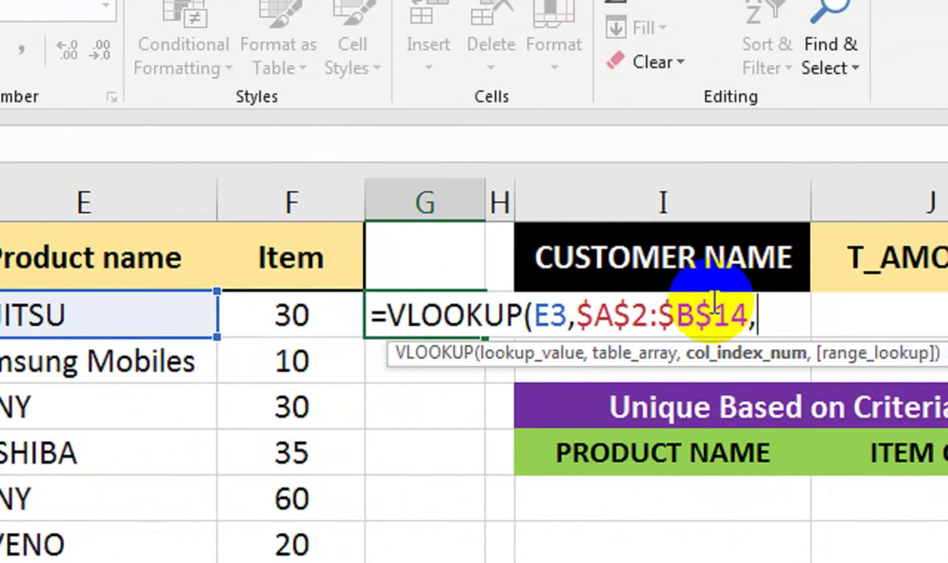
# - Complete the VLOOKUP with column index 2 and an exact match (FALSE), and multiply its result by F3
pyautogui.write(',')
pyautogui.press('Down')
pyautogui.press('Tab')
pyautogui.write(')')
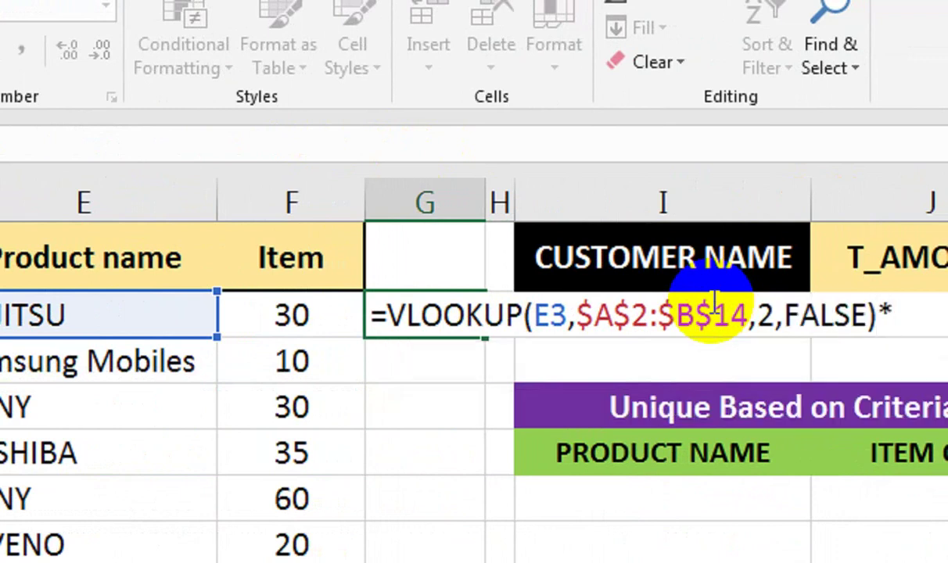
pyautogui.click(301, 305)
pyautogui.press('Return')
# - Check the FUJITSU amount against its unit price with a trial multiplication by 1800 in a spare cell
pyautogui.click(406, 313)
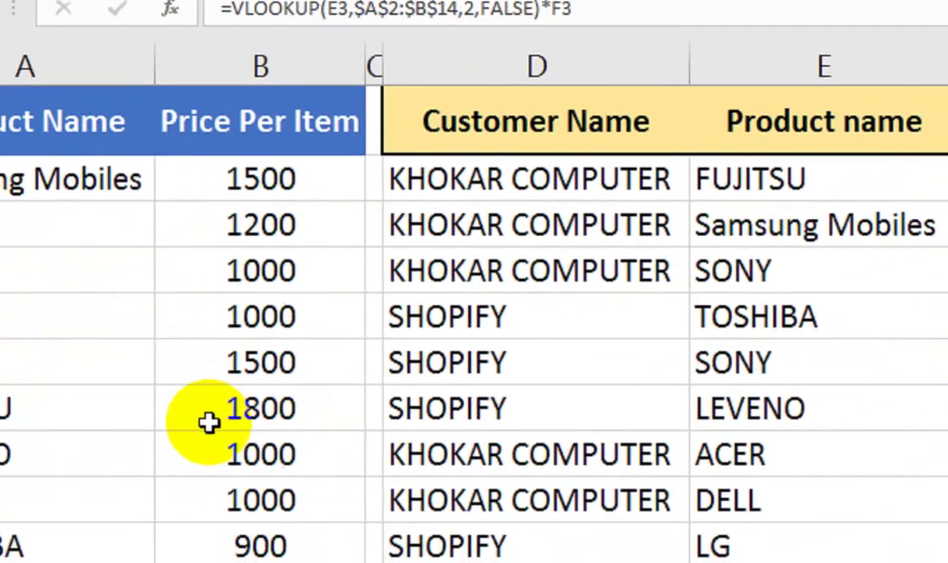
pyautogui.click(827, 270)
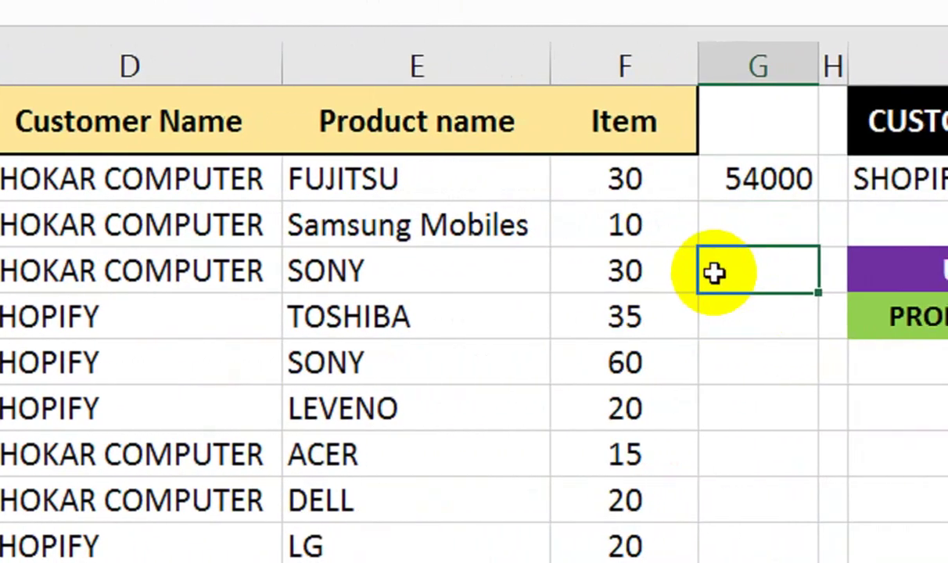
pyautogui.press('Up')
pyautogui.press('Left')
pyautogui.press('Down')
pyautogui.write('*1800')
pyautogui.press('Return')
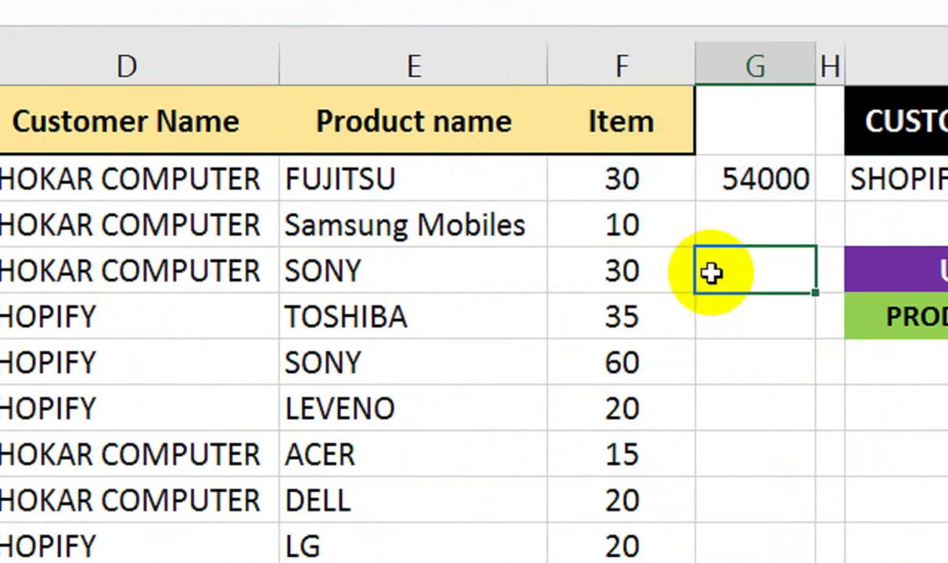
# - Fill the amount formula from G3 down to G11 for all order rows
pyautogui.click(756, 185)
pyautogui.moveTo(710, 204); pyautogui.dragTo(603, 552)
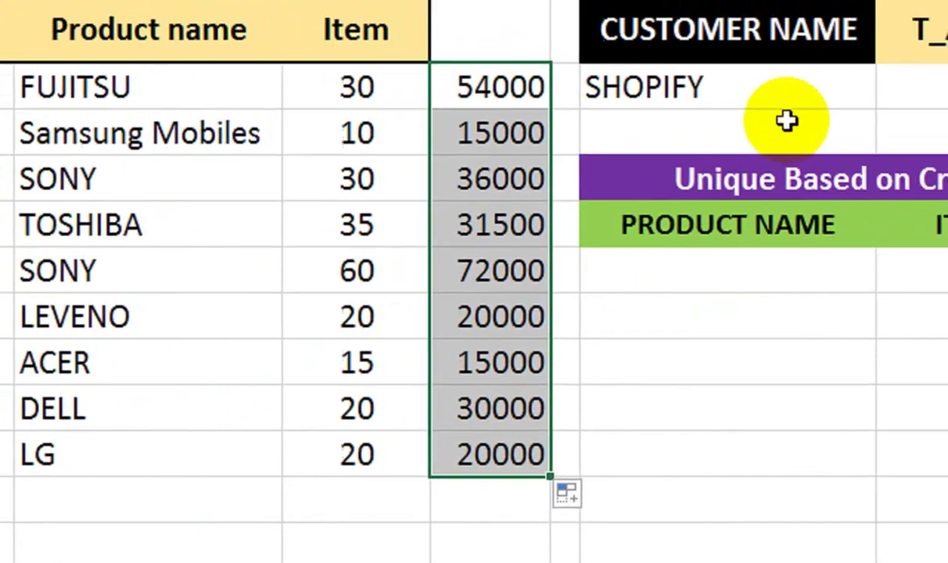
pyautogui.click(792, 77)
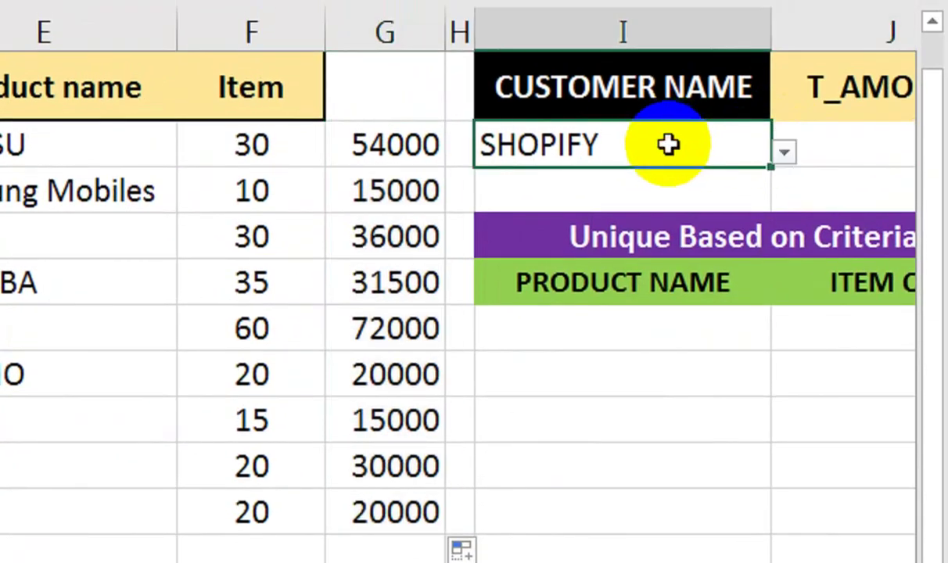
# - Start a SUMPRODUCT formula in J3 under T_AMOUNT with the condition that customer names D3:D20 equal I3
pyautogui.click(828, 157)
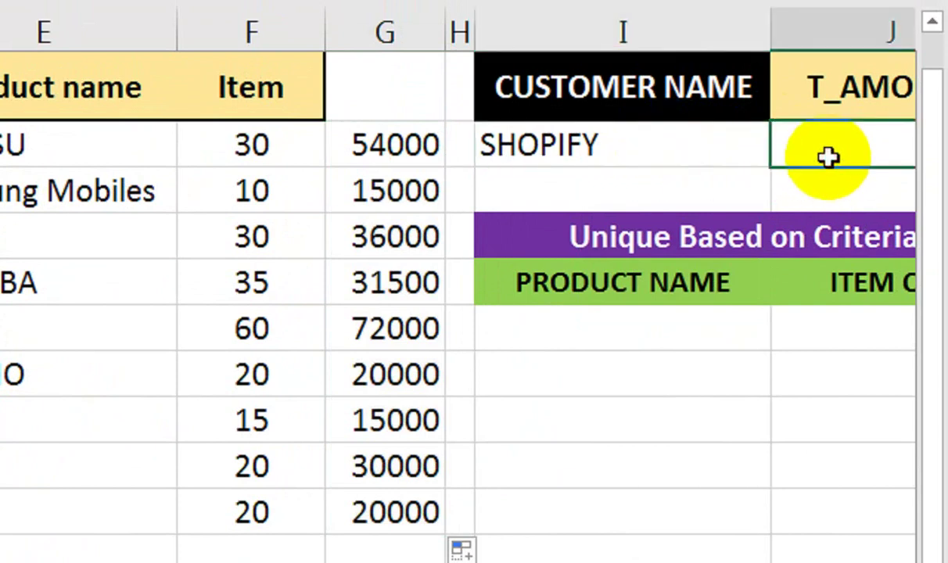
pyautogui.write('=SUMP')
pyautogui.press('Tab')
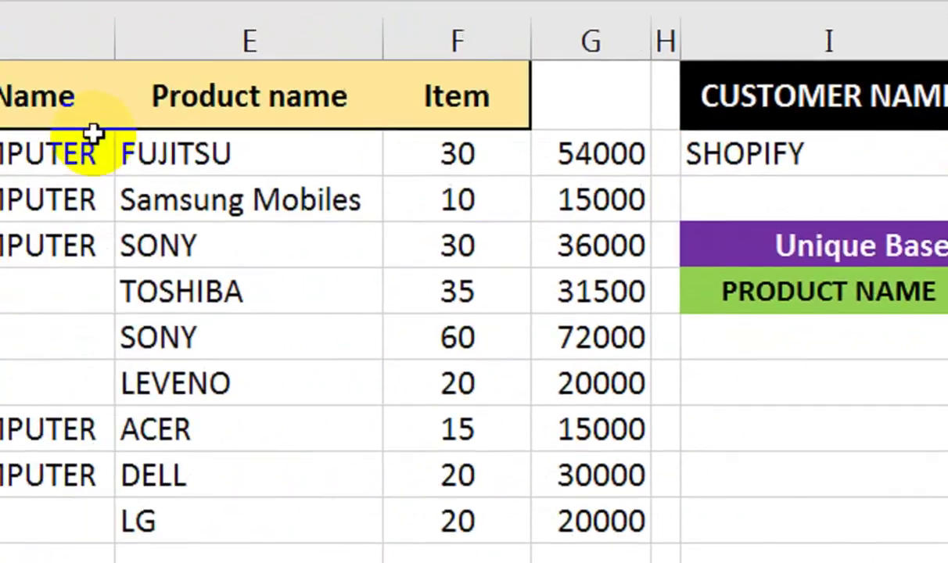
pyautogui.moveTo(93, 137); pyautogui.dragTo(234, 550)
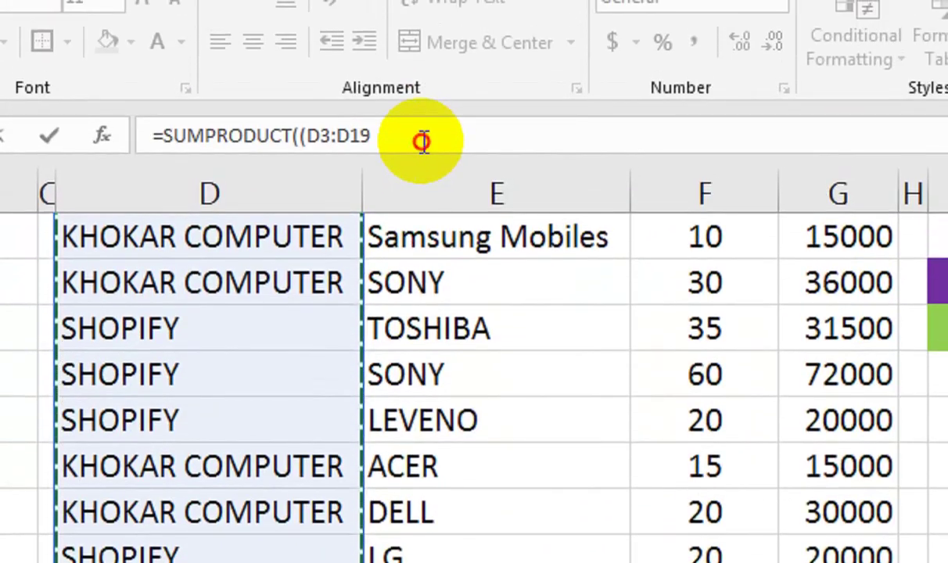
pyautogui.press('BackSpace')
pyautogui.press('BackSpace')
pyautogui.write('20=')
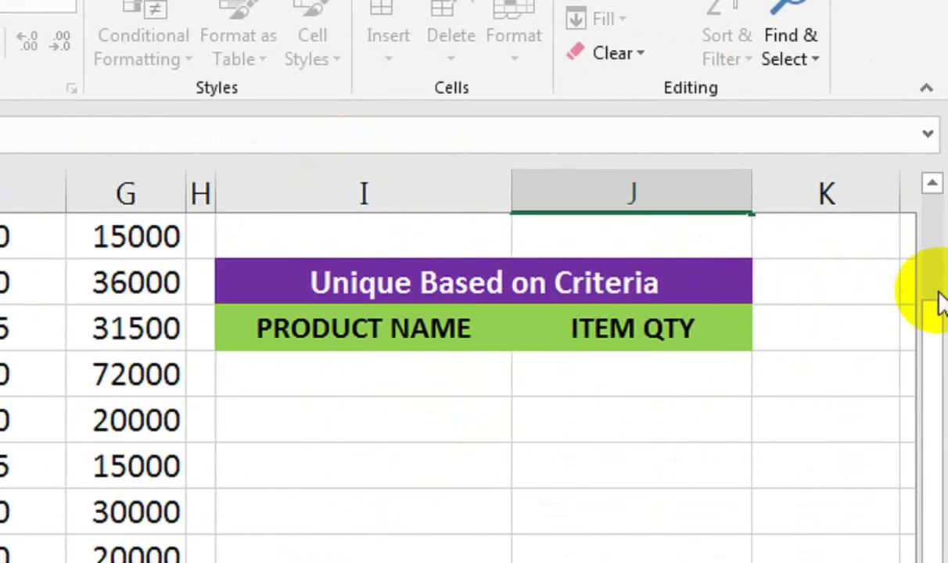
pyautogui.moveTo(936, 300); pyautogui.dragTo(931, 201)
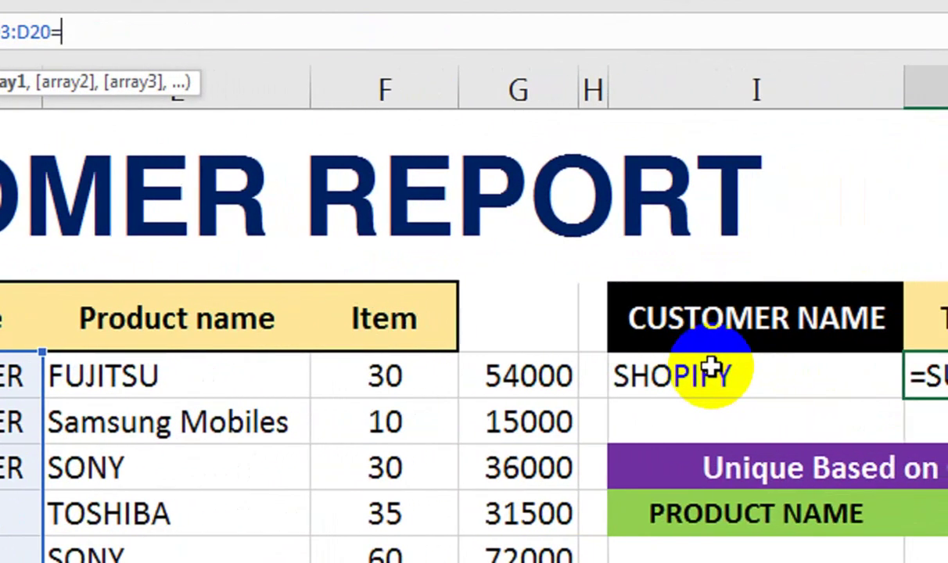
pyautogui.click(710, 368)
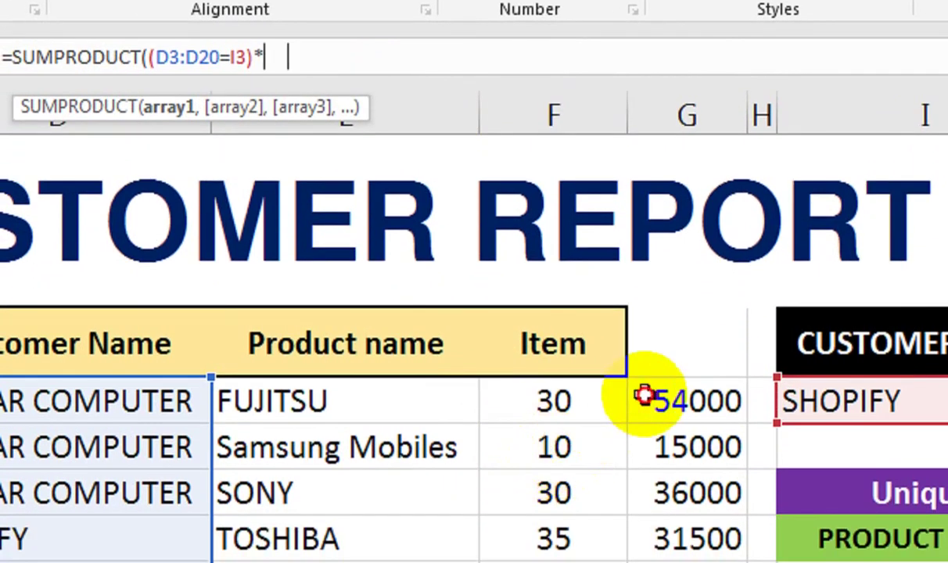
# - Multiply the SUMPRODUCT condition by the order amounts in G3:G20 and complete the formula
pyautogui.moveTo(659, 470); pyautogui.dragTo(707, 423)
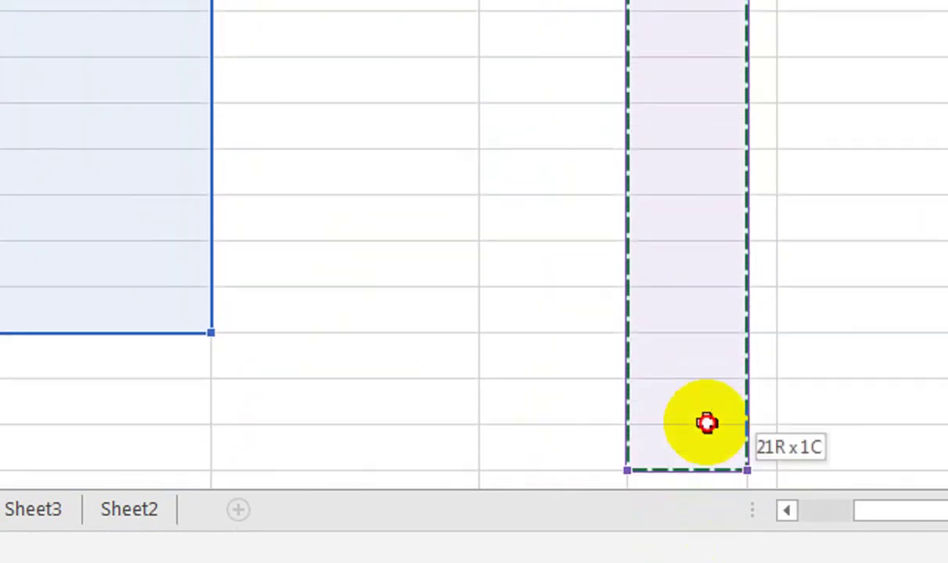
pyautogui.moveTo(709, 331); pyautogui.dragTo(709, 332)
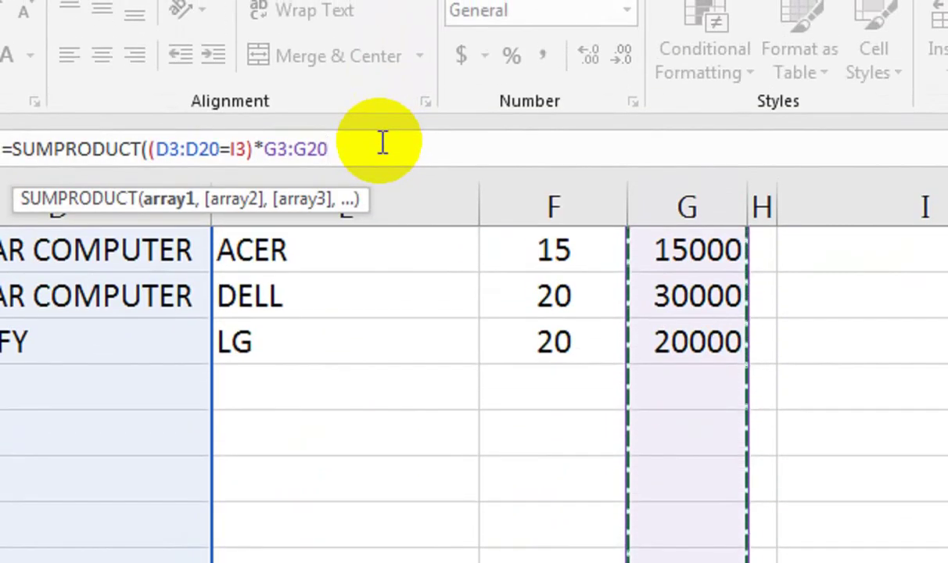
pyautogui.click(382, 143)
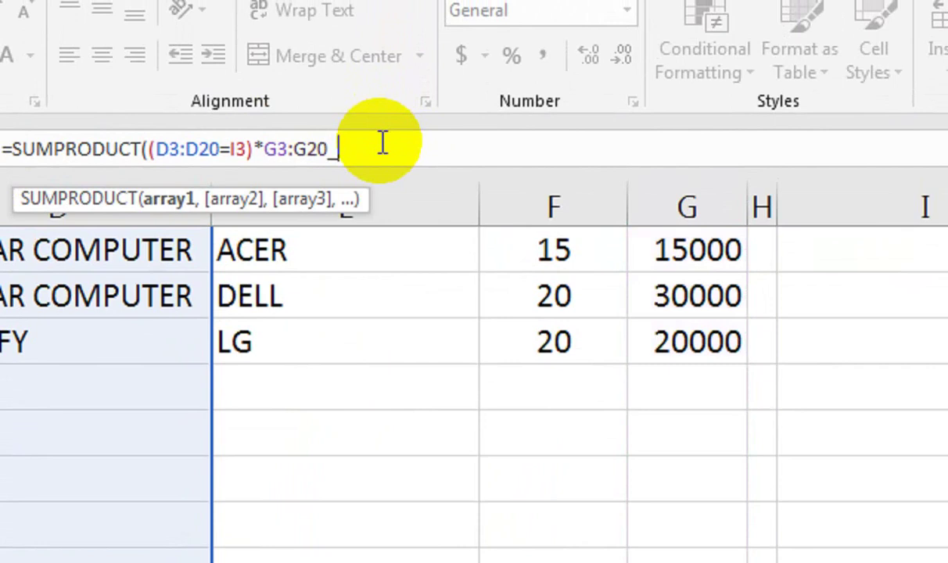
pyautogui.write(')')
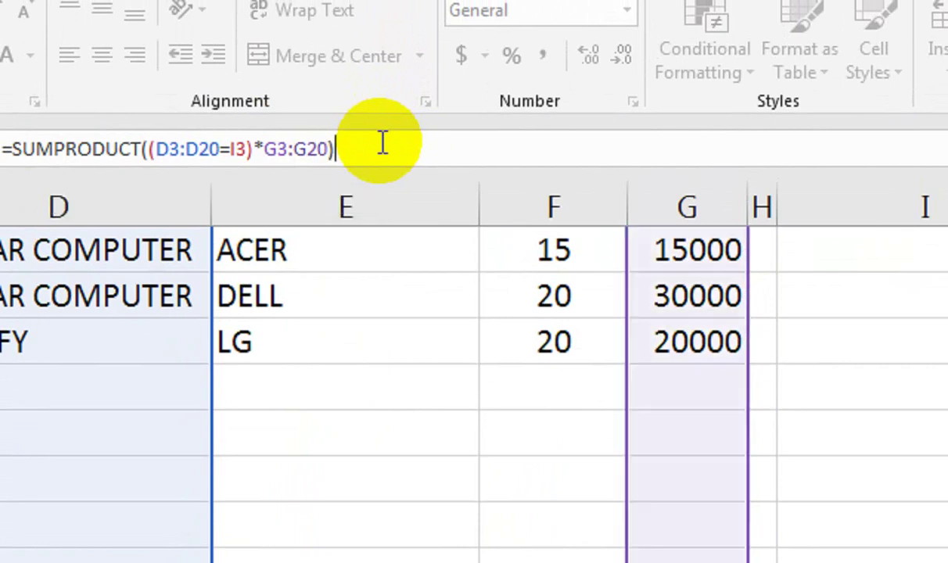
pyautogui.press('Return')
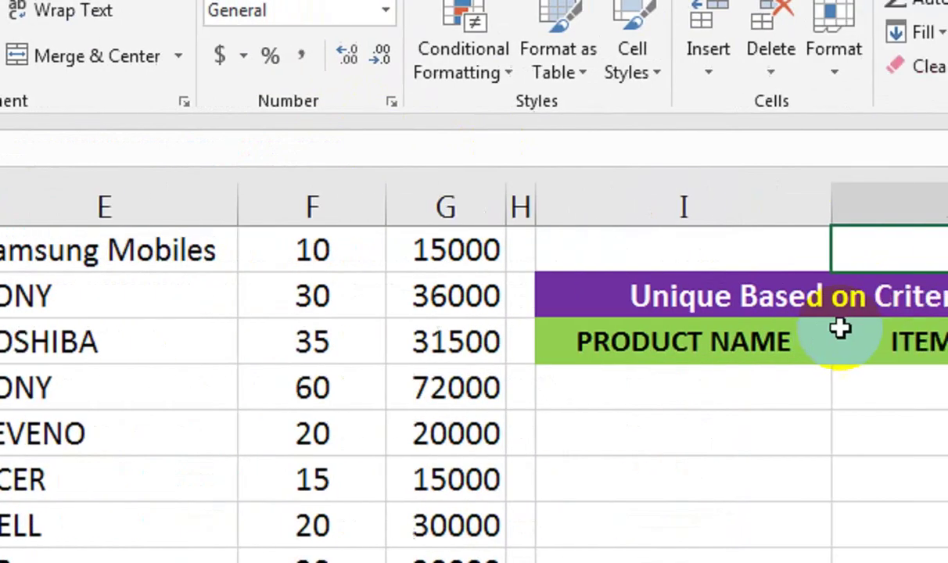
# - Check the SHOPIFY total with a trial sum of G6, G7, G8 and G11 in spare cell I8
pyautogui.moveTo(854, 248); pyautogui.dragTo(872, 195)
pyautogui.click(729, 434)
pyautogui.click(445, 415)
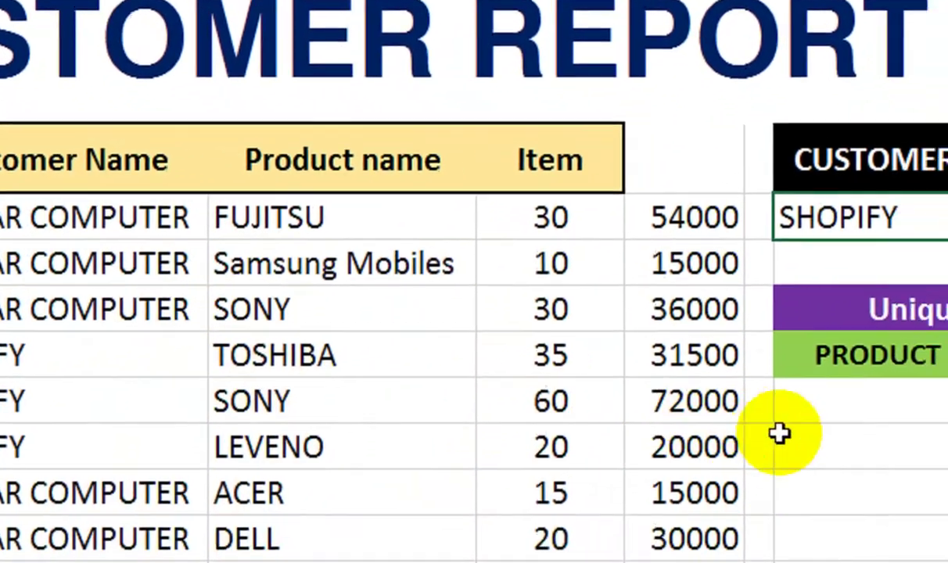
pyautogui.click(783, 544)
pyautogui.write('=')
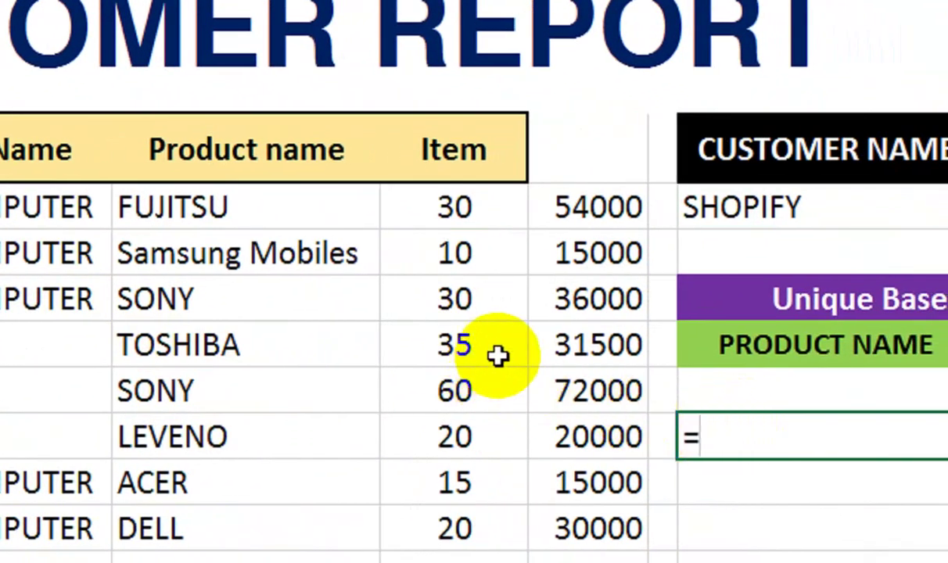
pyautogui.click(546, 347)
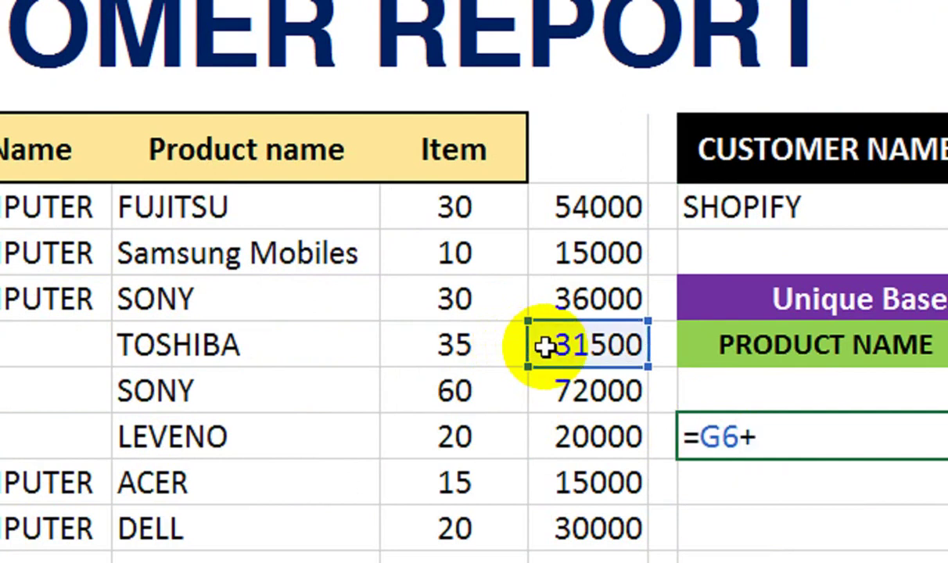
pyautogui.write('+')
pyautogui.click(587, 402)
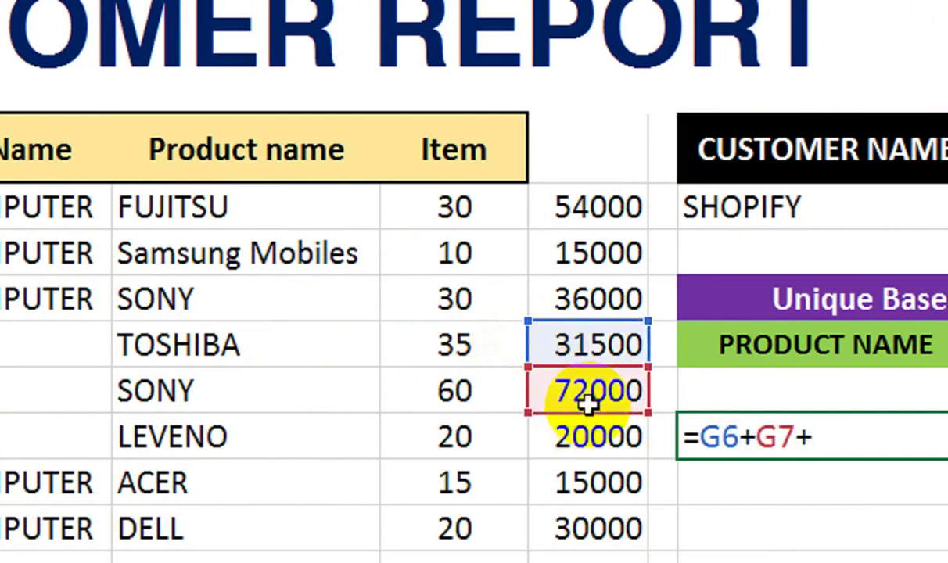
pyautogui.write('+')
pyautogui.click(552, 440)
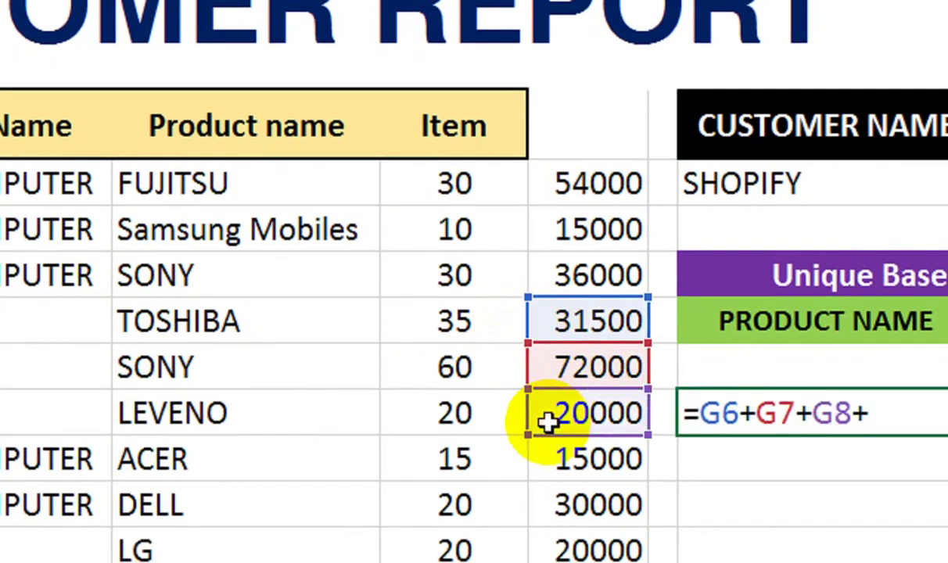
pyautogui.write('+')
pyautogui.click(552, 542)
pyautogui.press('Return')
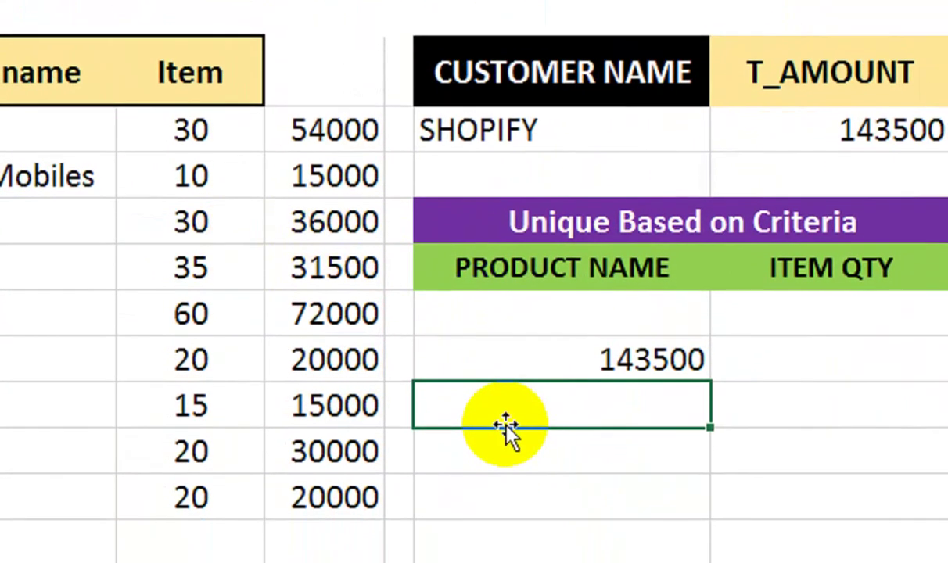
# - Add up the KHOKAR COMPUTER amounts G3, G4, G5, G9 and G10 as a trial sum in I9
pyautogui.write('=')
pyautogui.click(324, 187)
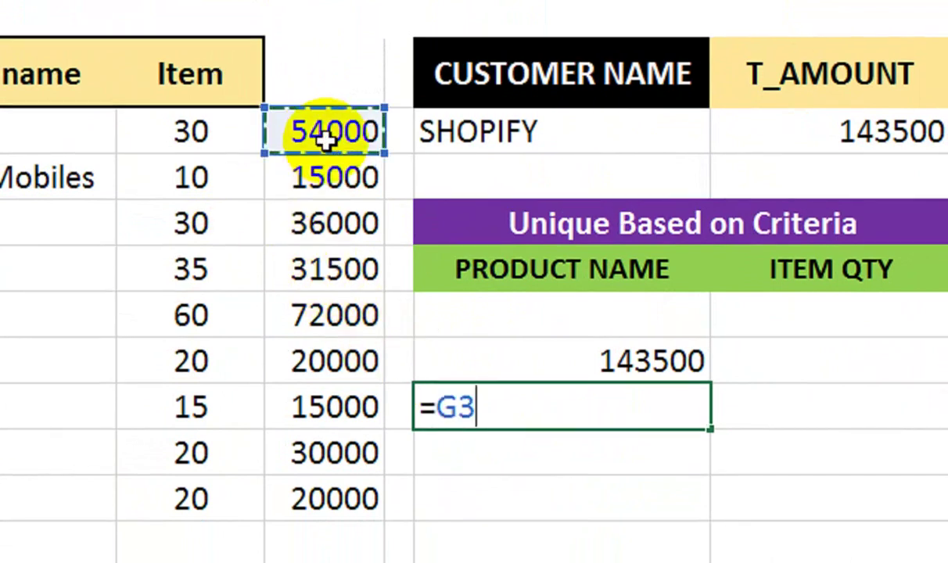
pyautogui.write('+')
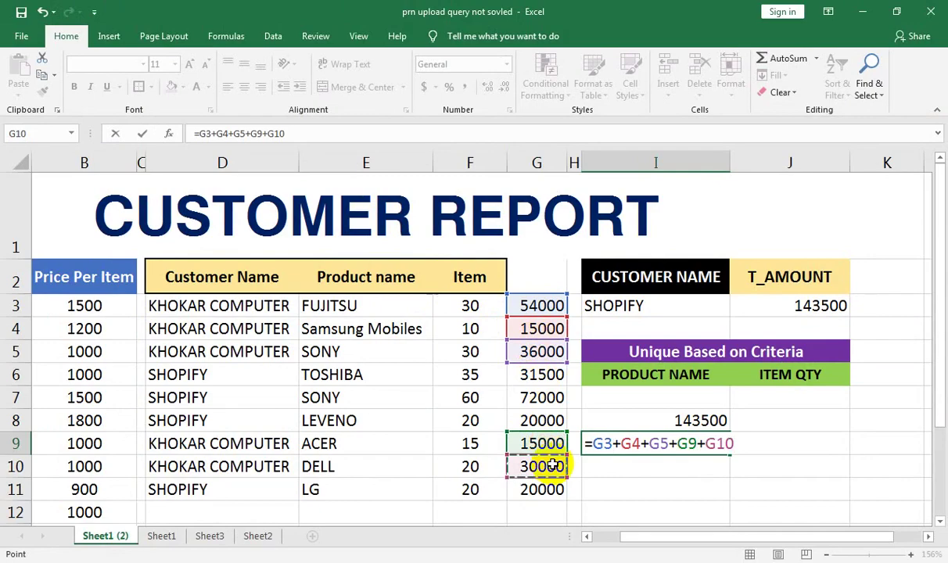
pyautogui.press('Return')
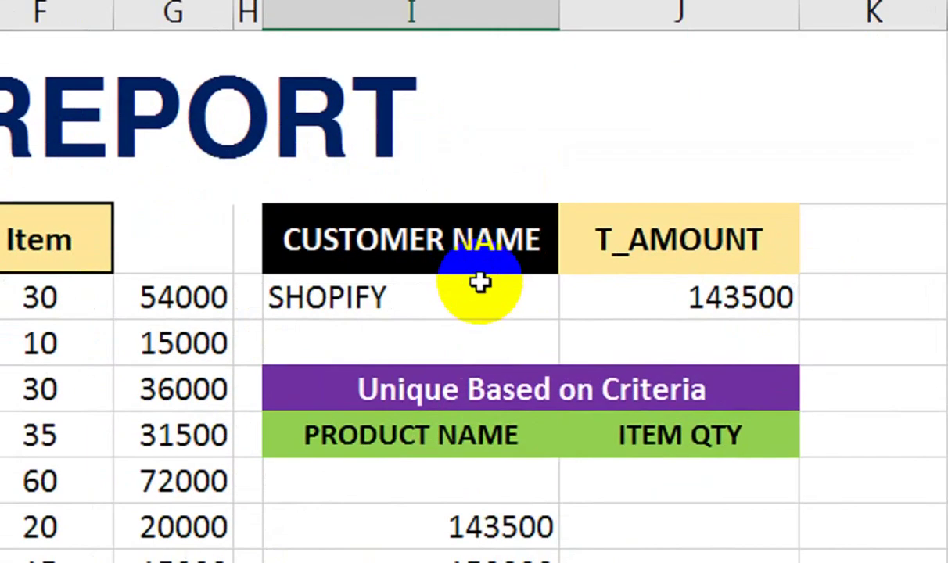
# - Choose KHOKAR COMPUTER as the customer name in I3 to test the total amount formula
pyautogui.click(707, 309)
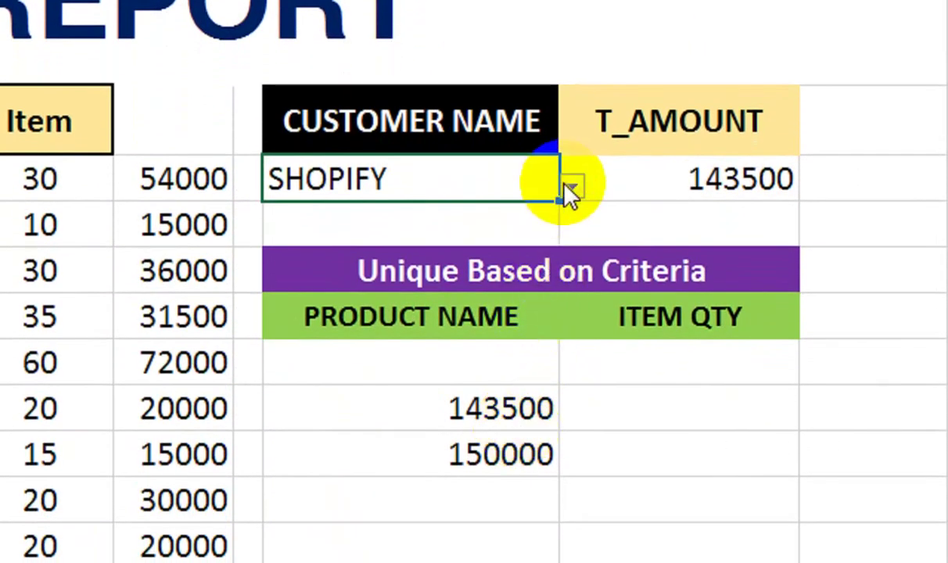
pyautogui.click(572, 305)
pyautogui.click(546, 217)
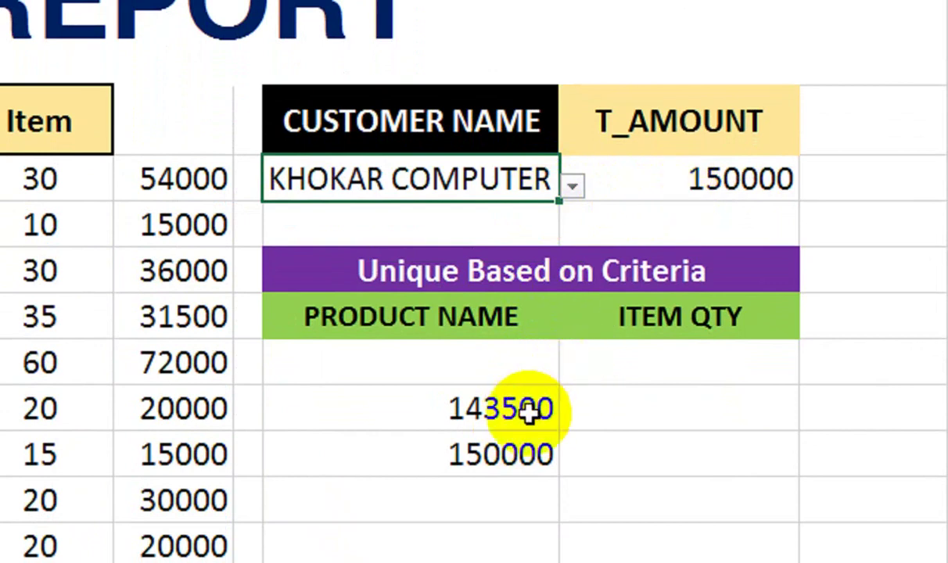
# - Clear the two trial sums in I8:I9 and hide the amount column G
pyautogui.moveTo(529, 406); pyautogui.dragTo(521, 460)
pyautogui.press('Delete')
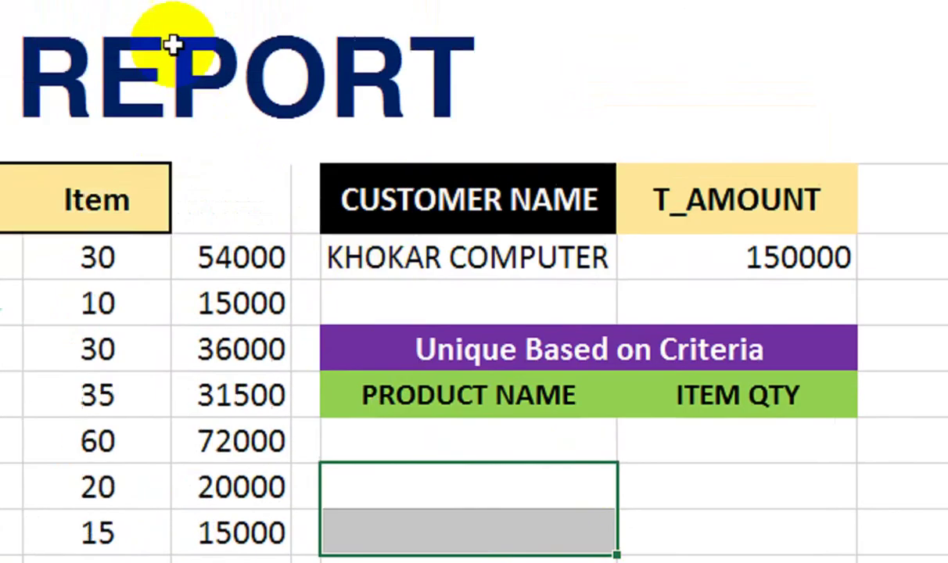
pyautogui.rightClick(281, 133)
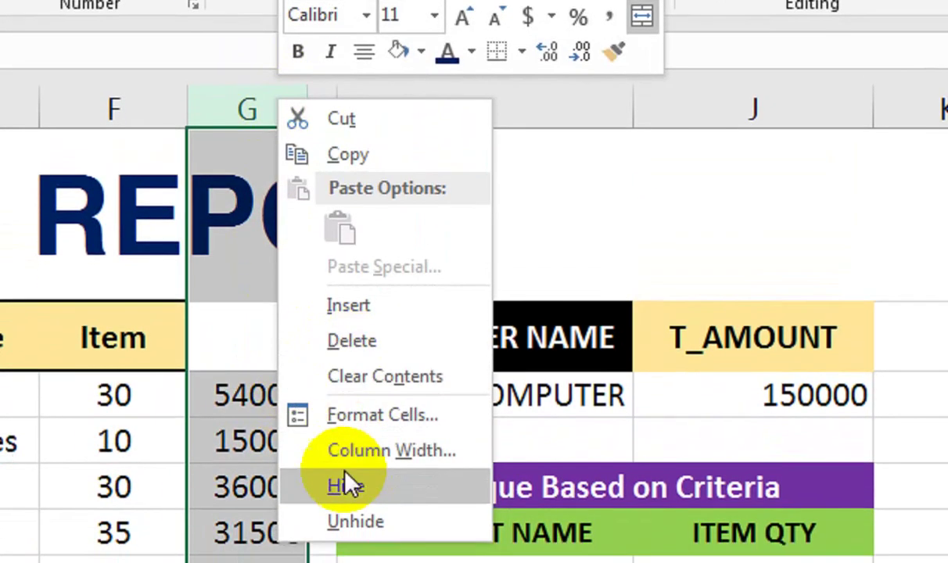
pyautogui.click(349, 485)
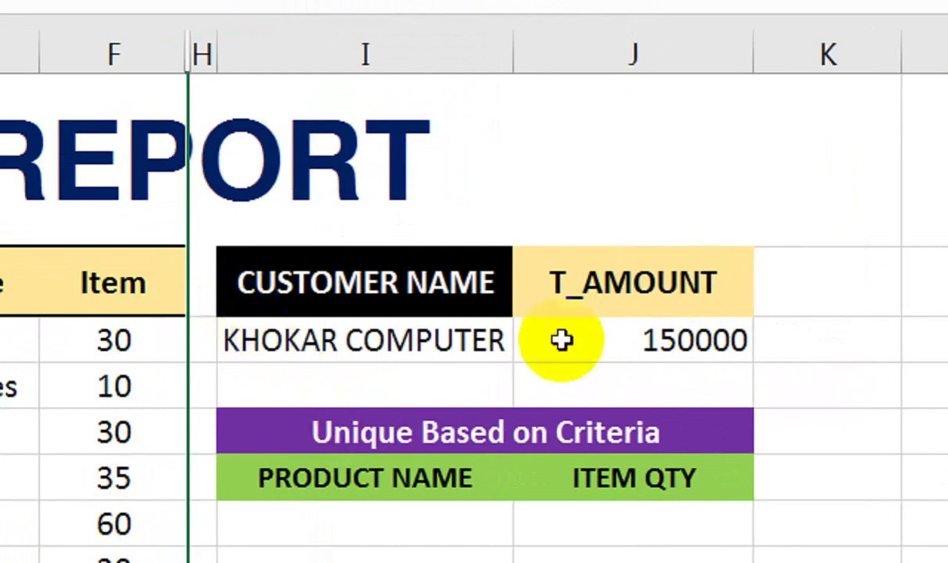
# - Switch the customer name in I3 to SHOPIFY
pyautogui.click(651, 340)
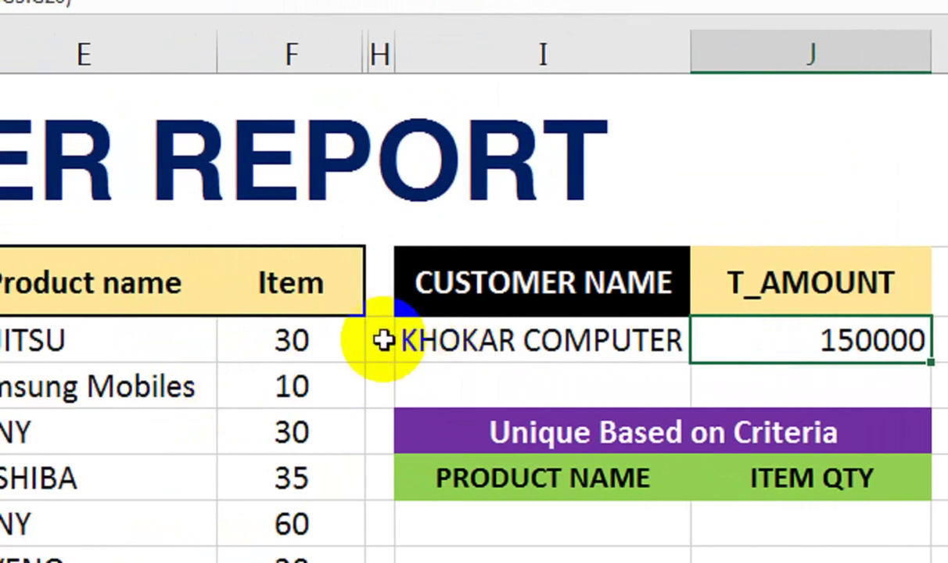
pyautogui.click(677, 337)
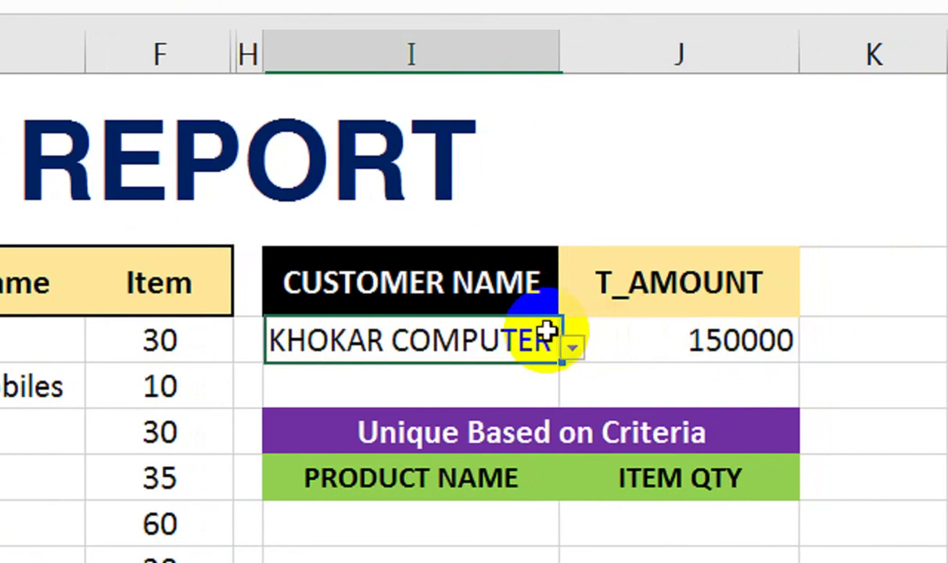
pyautogui.click(574, 346)
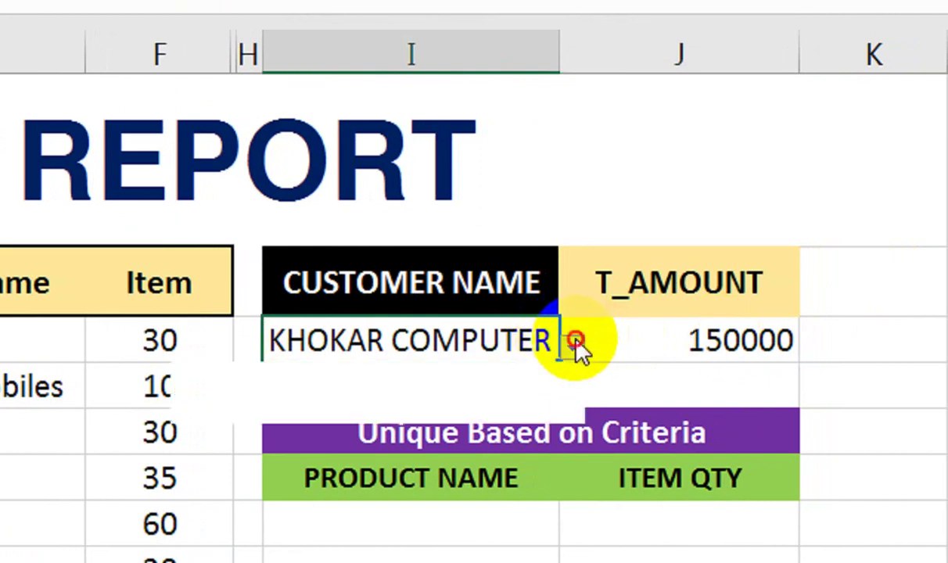
pyautogui.click(546, 407)
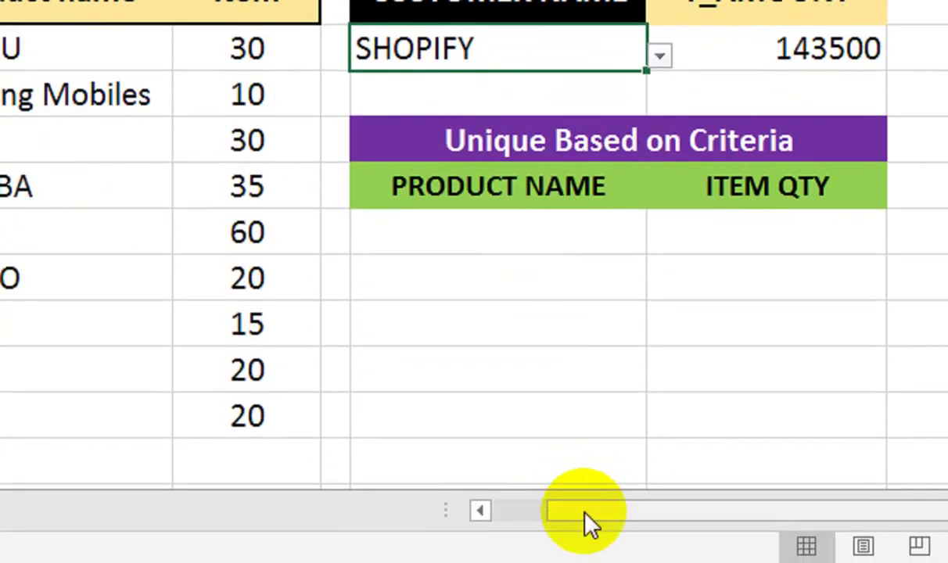
# - Start an IFERROR formula with a nested INDEX in I7, the first cell under PRODUCT NAME
pyautogui.moveTo(588, 521); pyautogui.dragTo(548, 520)
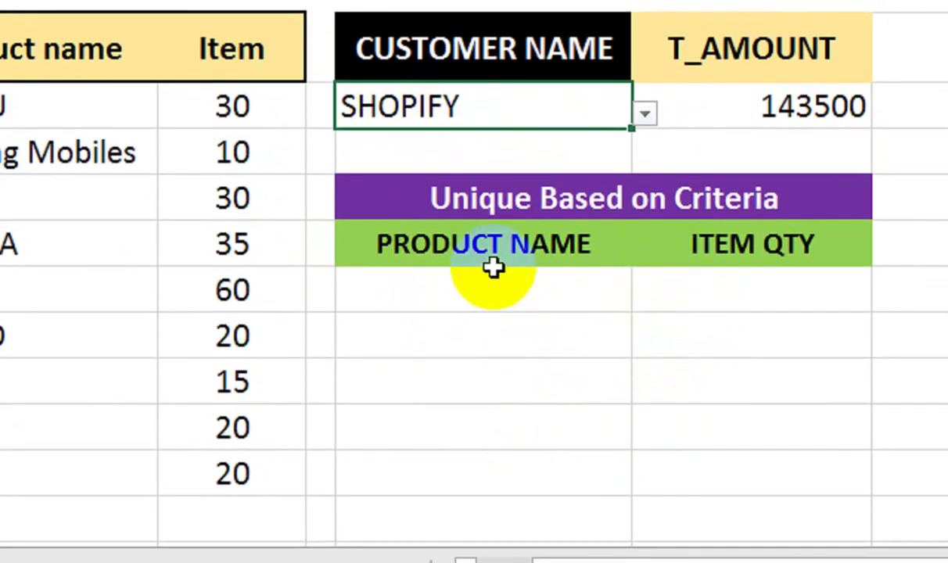
pyautogui.click(493, 280)
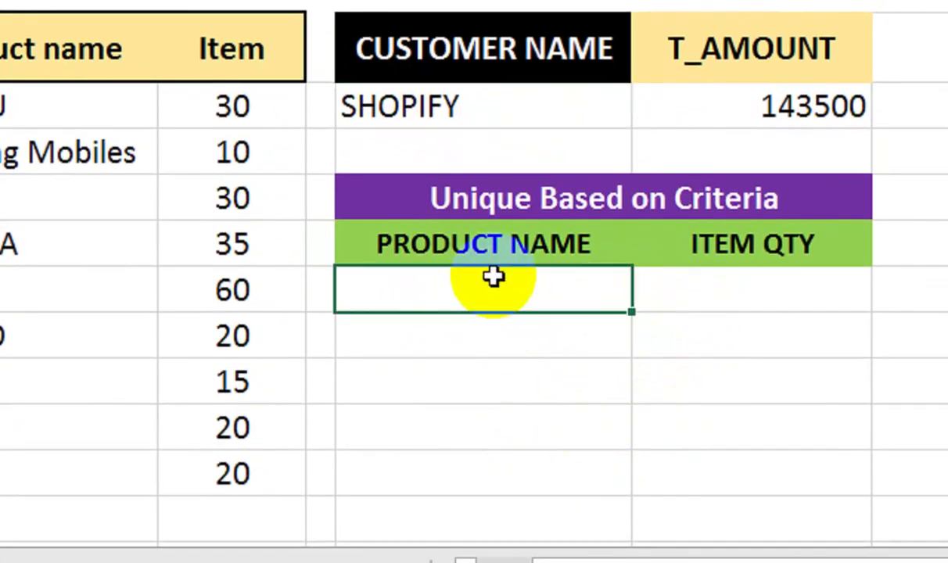
pyautogui.write('=if')
pyautogui.press('Down')
pyautogui.press('Tab')
pyautogui.write('INDEX(')
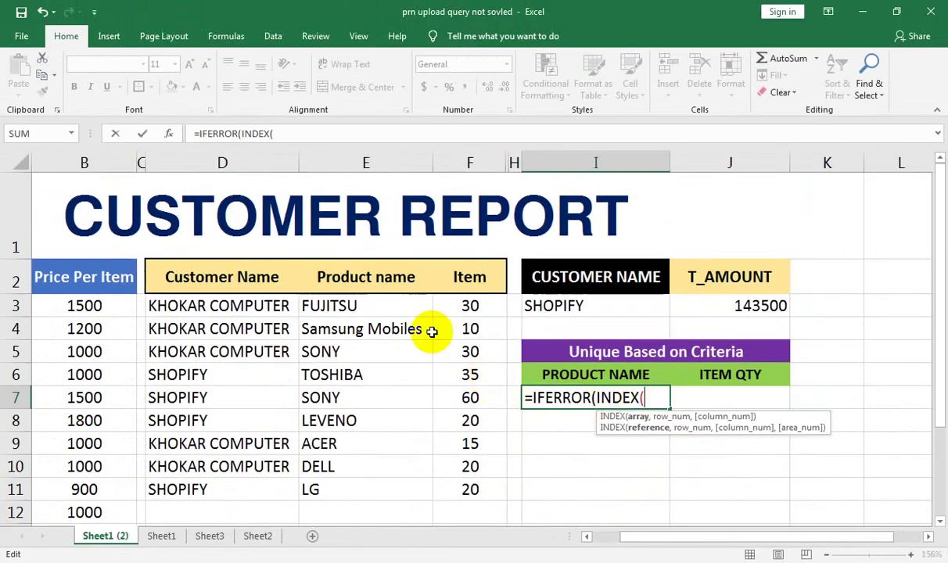
# - Set the INDEX array in the I7 formula to the product names in E3:E20
pyautogui.moveTo(114, 166); pyautogui.dragTo(100, 179)
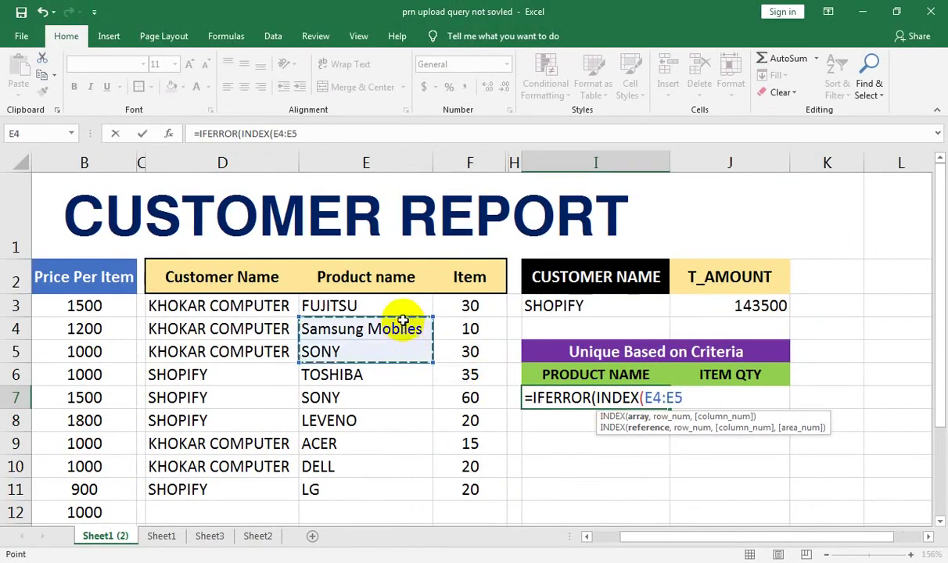
pyautogui.moveTo(404, 319); pyautogui.dragTo(410, 432)
pyautogui.press('Return')
pyautogui.click(501, 337)
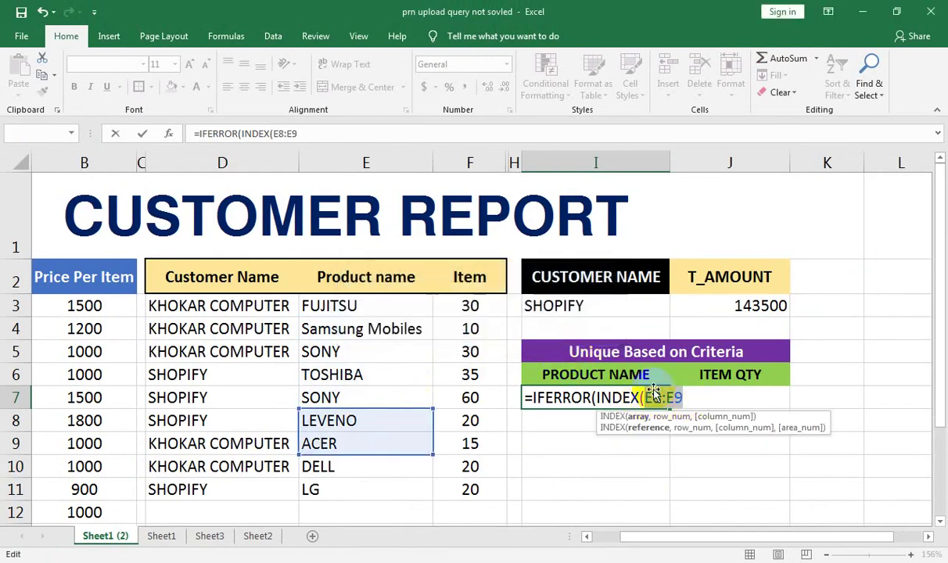
pyautogui.moveTo(409, 312); pyautogui.dragTo(415, 468)
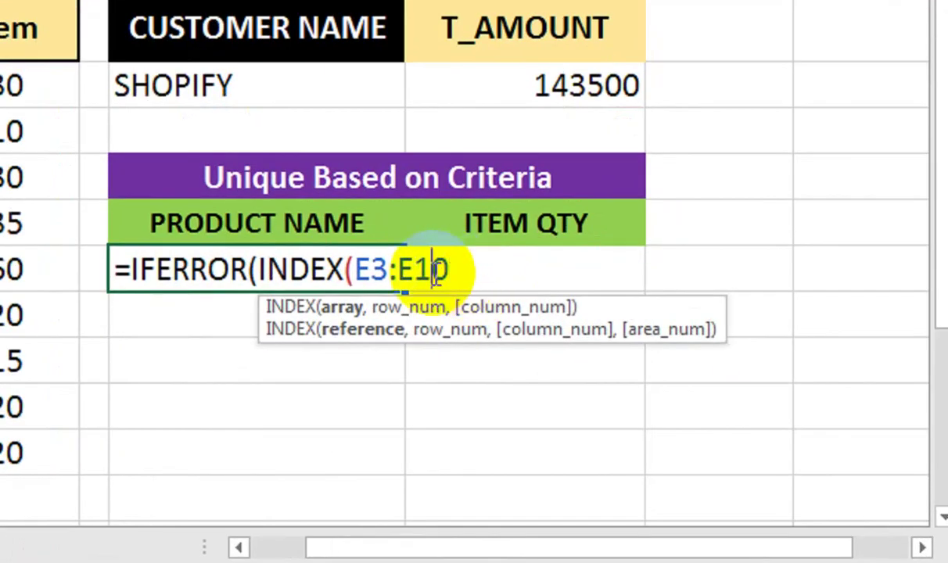
pyautogui.press('BackSpace')
pyautogui.write('20')
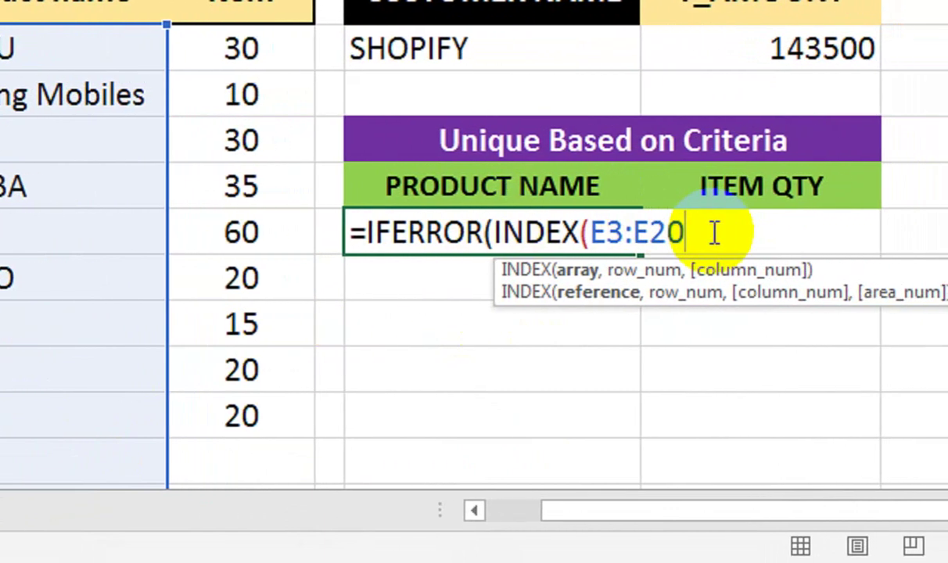
# - Add a MATCH with lookup value 0 and a nested IF testing whether $I$3 equals the customer names in D3:D20
pyautogui.write(',MATCH(0,')
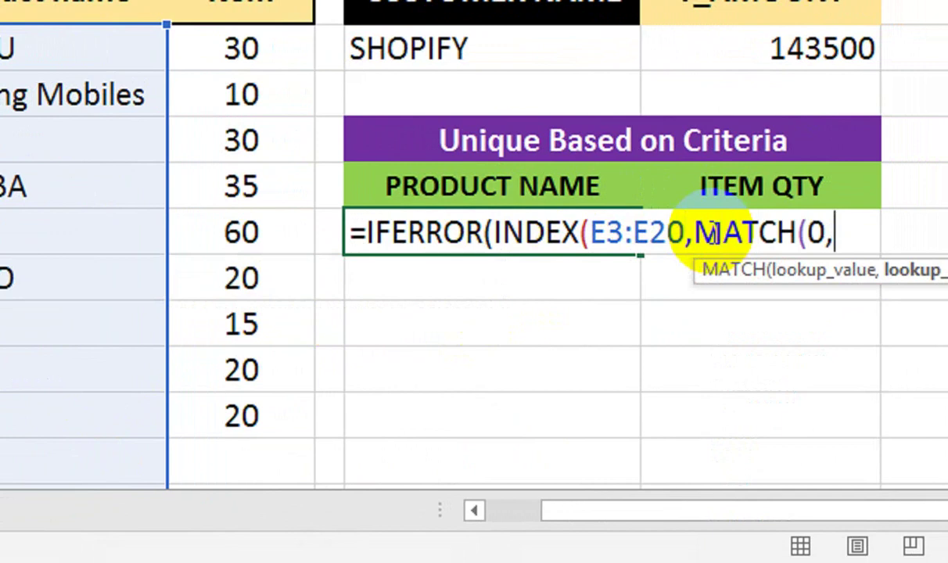
pyautogui.write('IF')
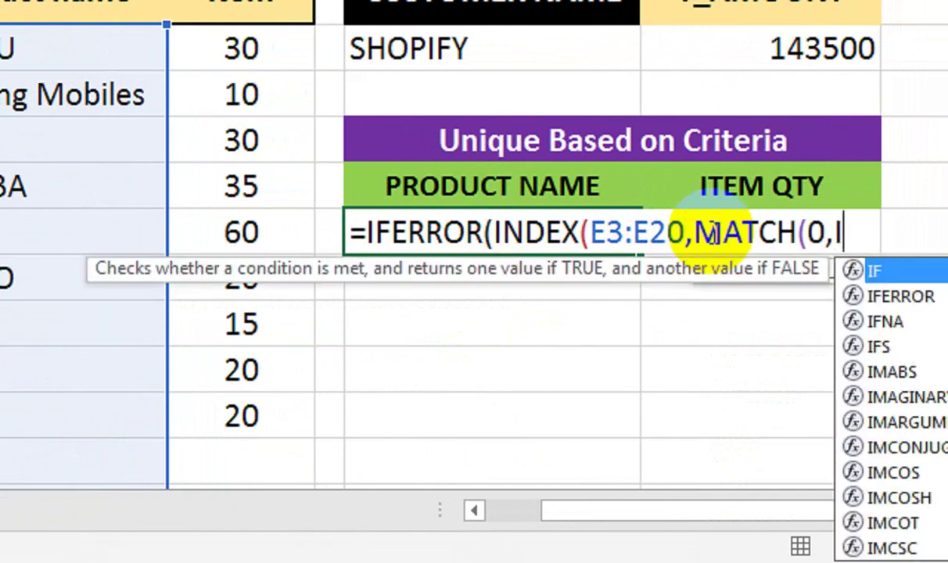
pyautogui.write('(')
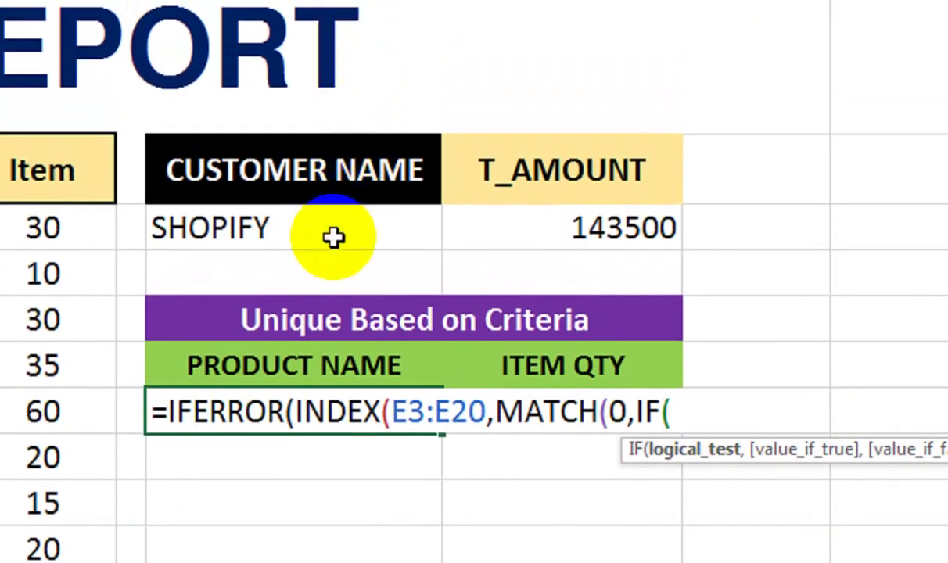
pyautogui.click(333, 70)
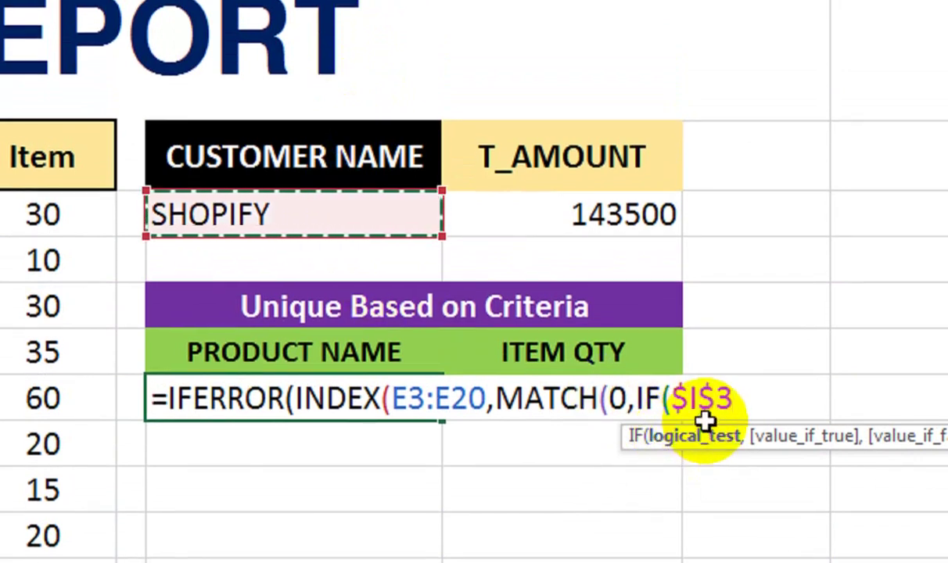
pyautogui.write('=IFERROR(IND')
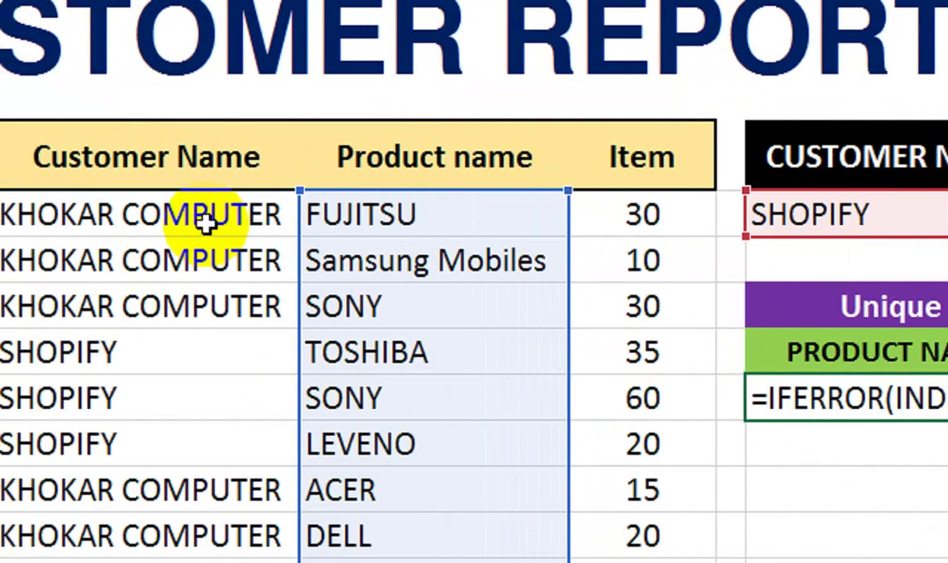
pyautogui.moveTo(235, 218); pyautogui.dragTo(245, 399)
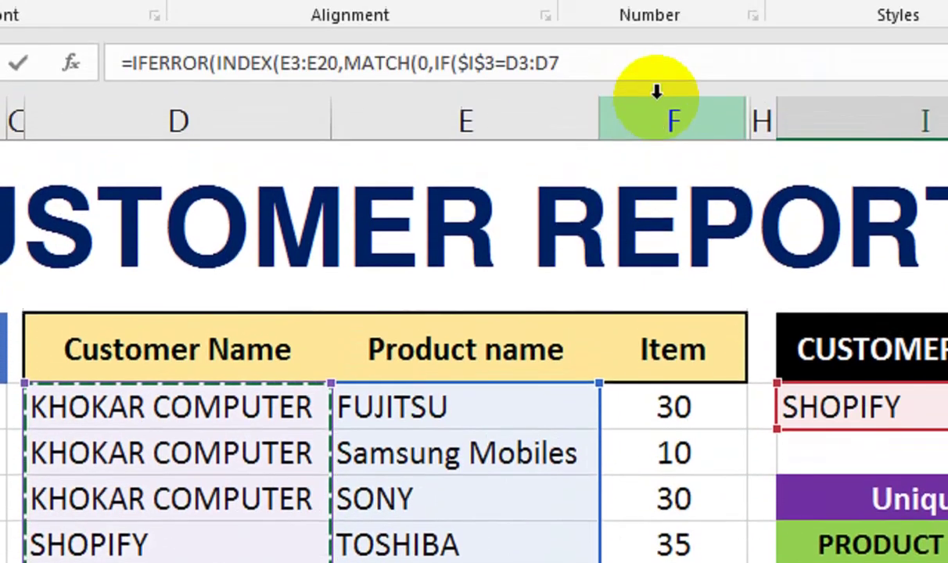
pyautogui.click(658, 132)
pyautogui.press('BackSpace')
pyautogui.write('20')
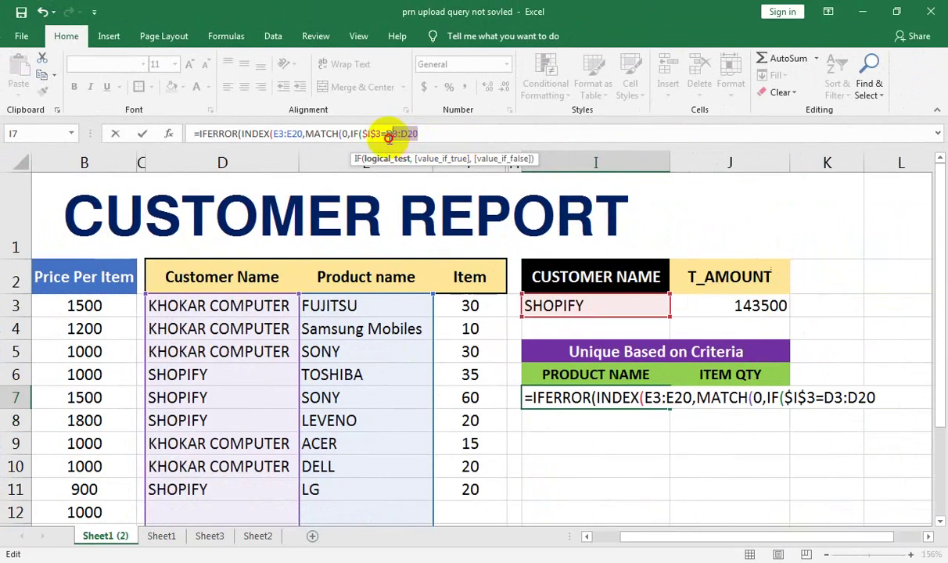
# - Make the D3:D20 and E3:E20 references in the formula absolute
pyautogui.press('F4')
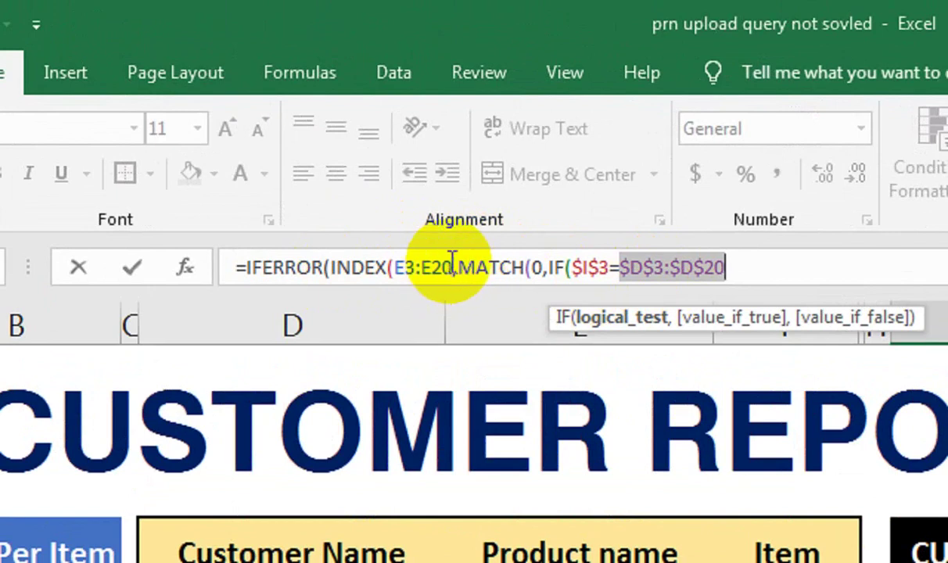
pyautogui.moveTo(452, 268); pyautogui.dragTo(395, 274)
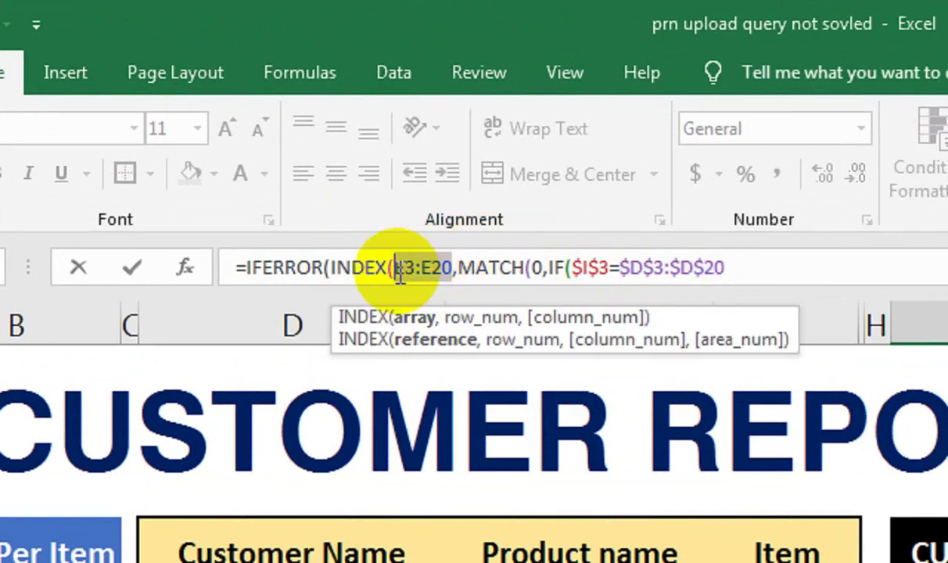
pyautogui.press('F4')
pyautogui.click(819, 278)
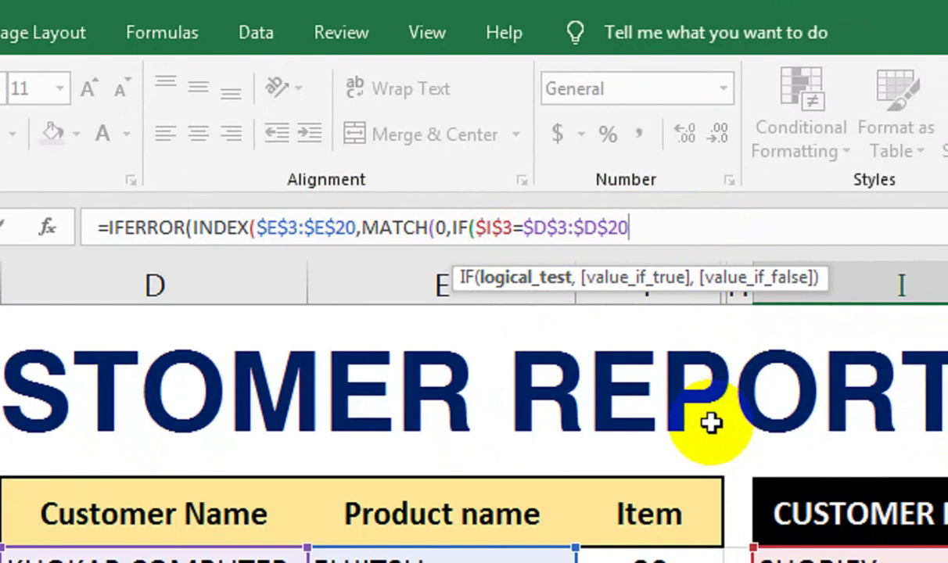
# - Add a COUNTIF as the IF's value if true, with the expanding range $I$6:$I6
pyautogui.write(',')
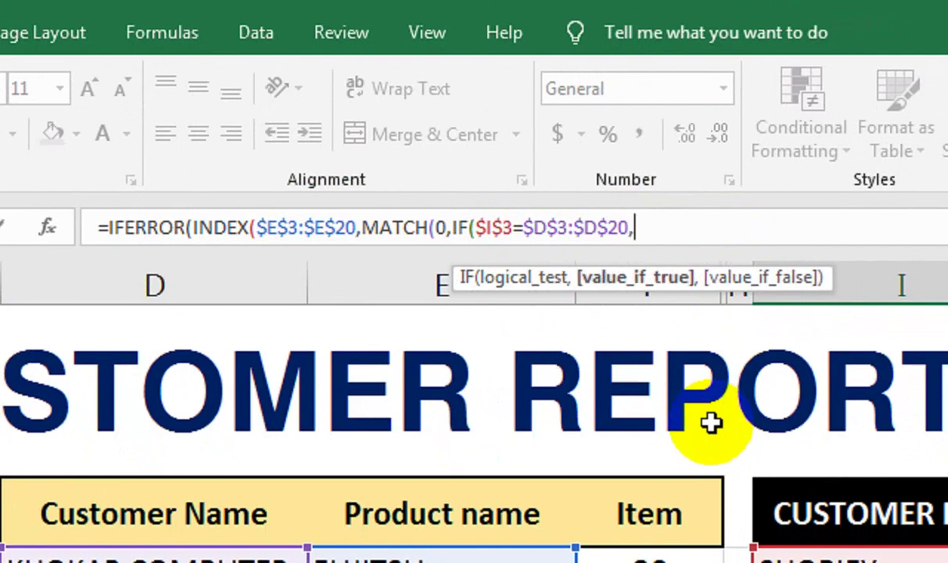
pyautogui.write('COUNTIF(')
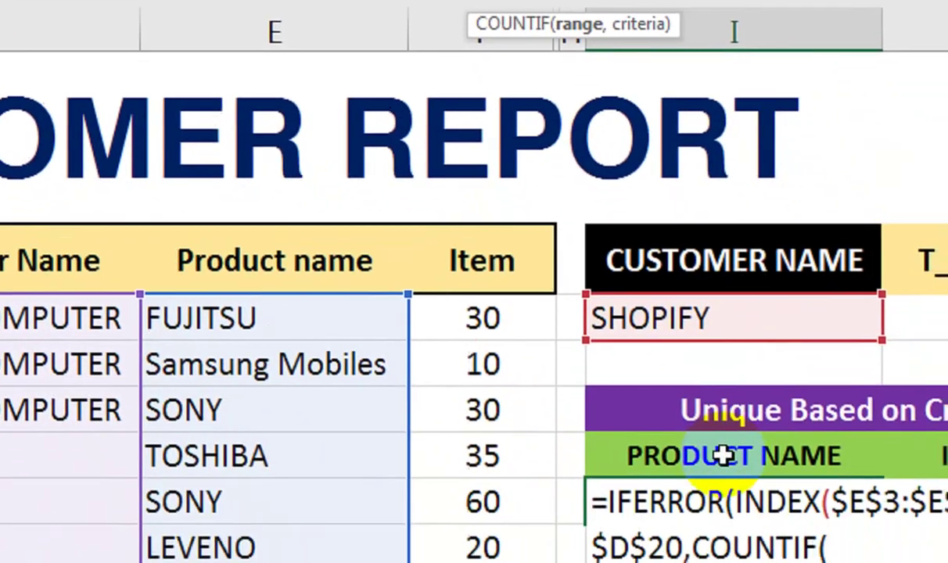
pyautogui.click(720, 453)
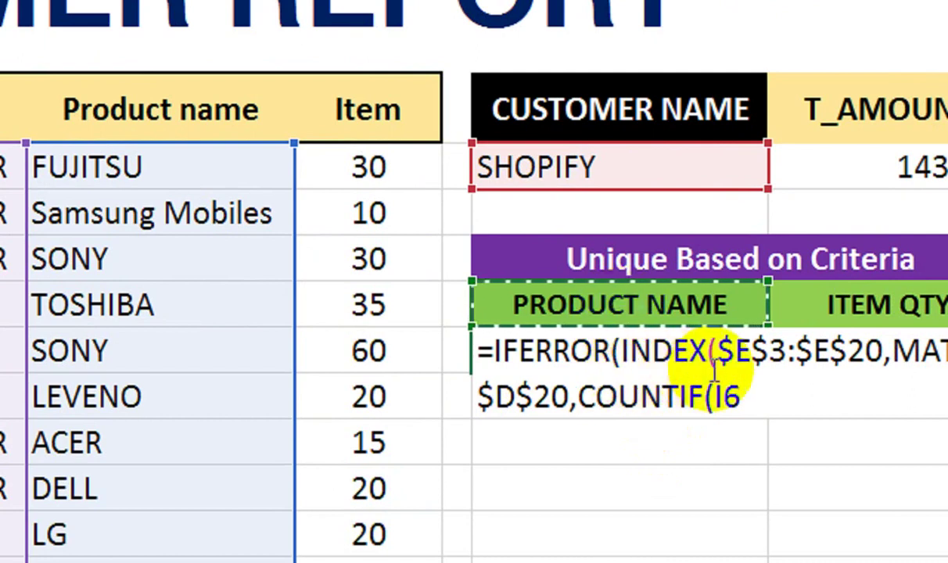
pyautogui.write(':I6')
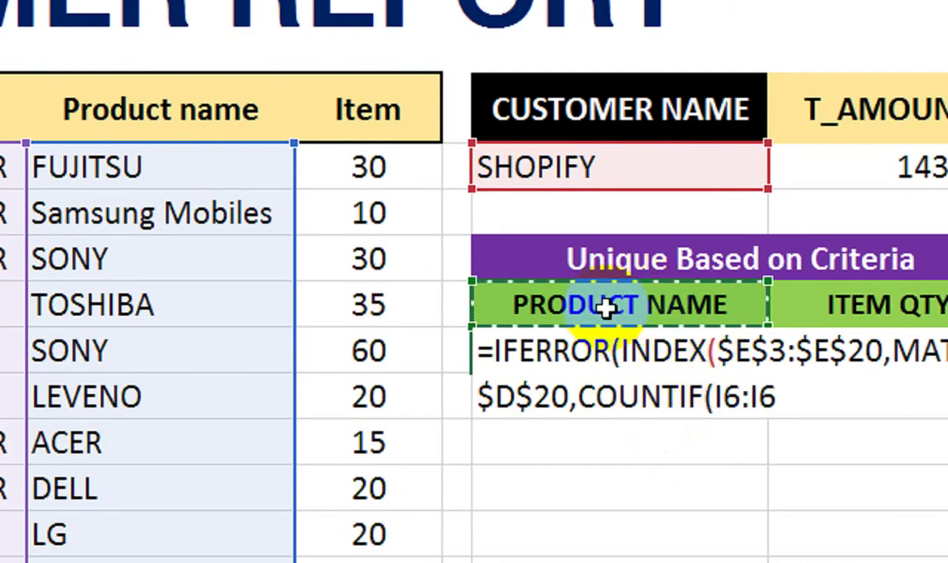
pyautogui.click(667, 394)
pyautogui.press('F4')
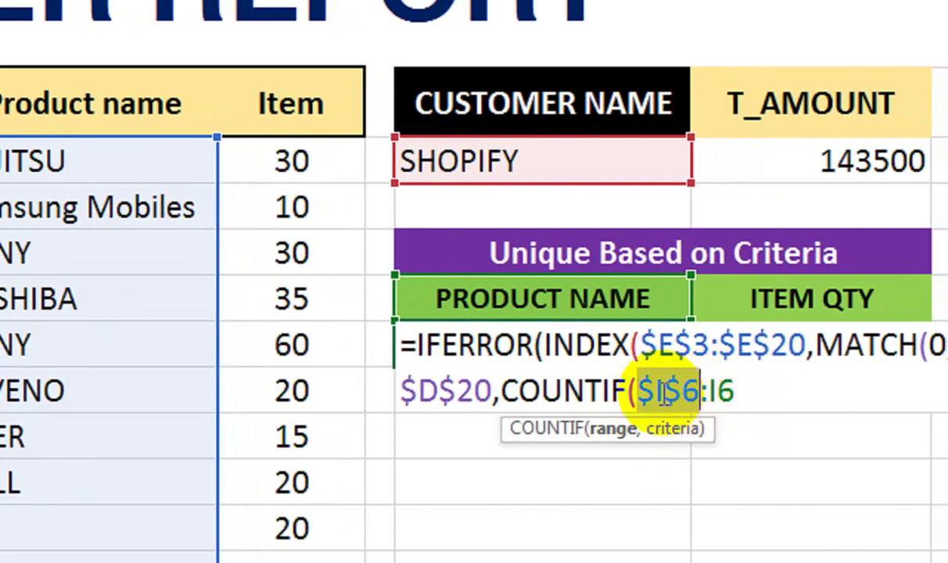
pyautogui.click(711, 394)
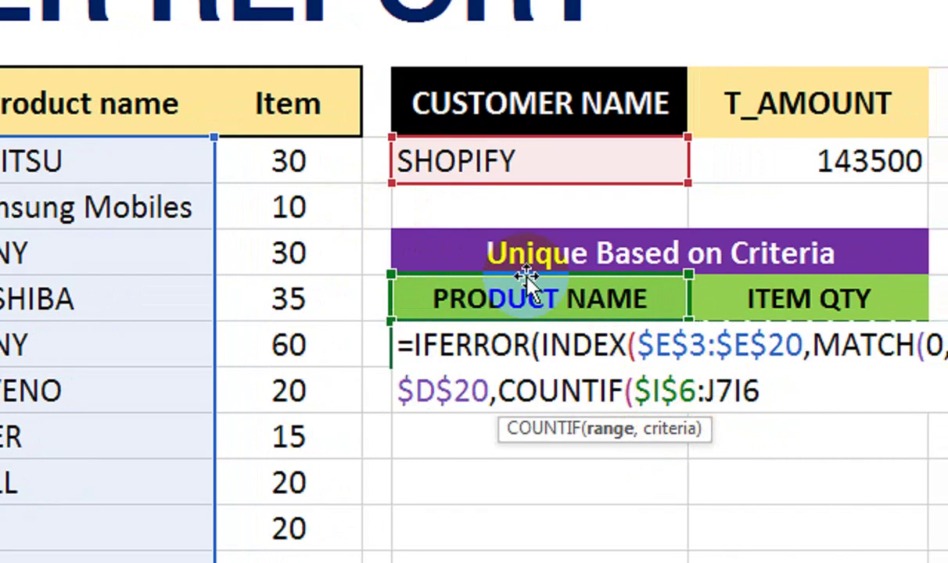
pyautogui.press('BackSpace')
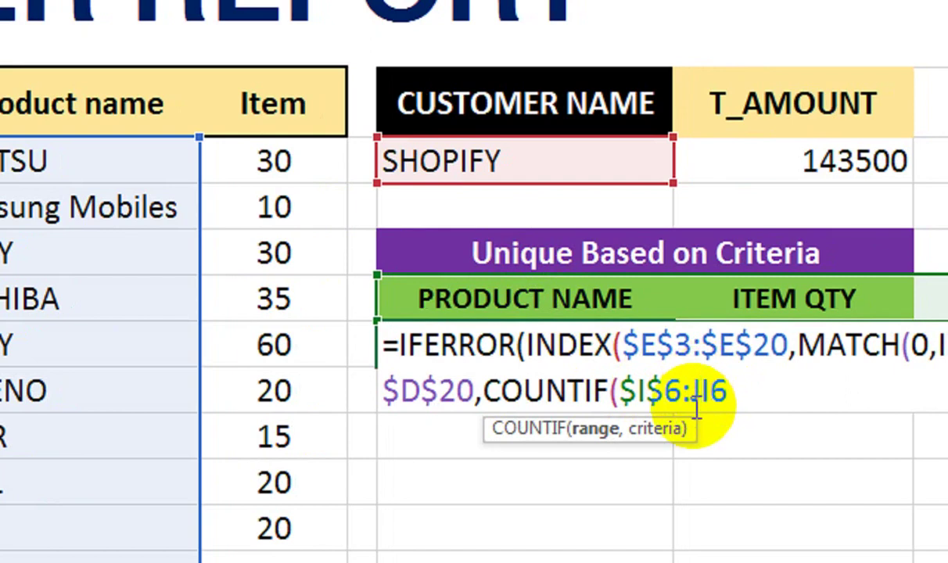
pyautogui.write('$')
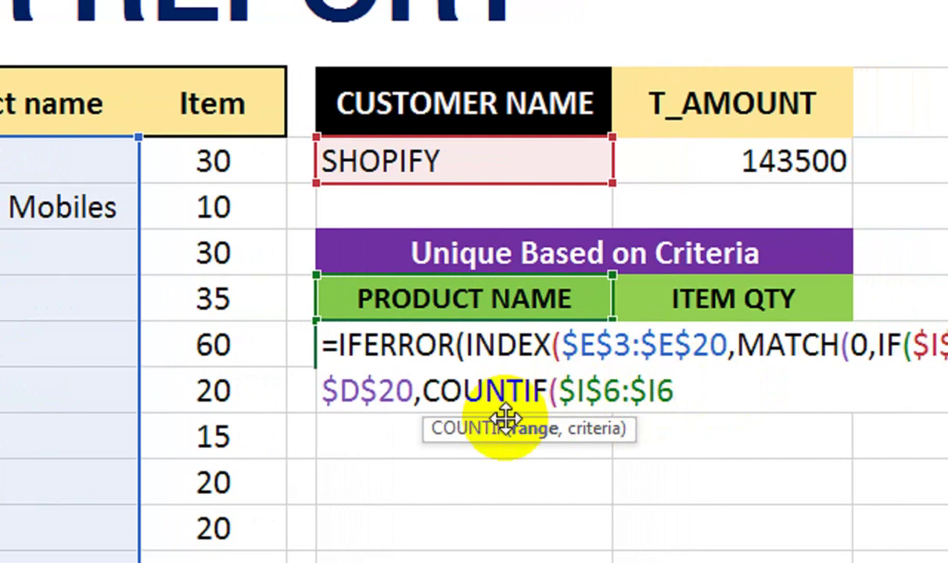
# - Reuse the INDEX array $E$3:$E$20 as the COUNTIF criteria and close the COUNTIF
pyautogui.write(',')
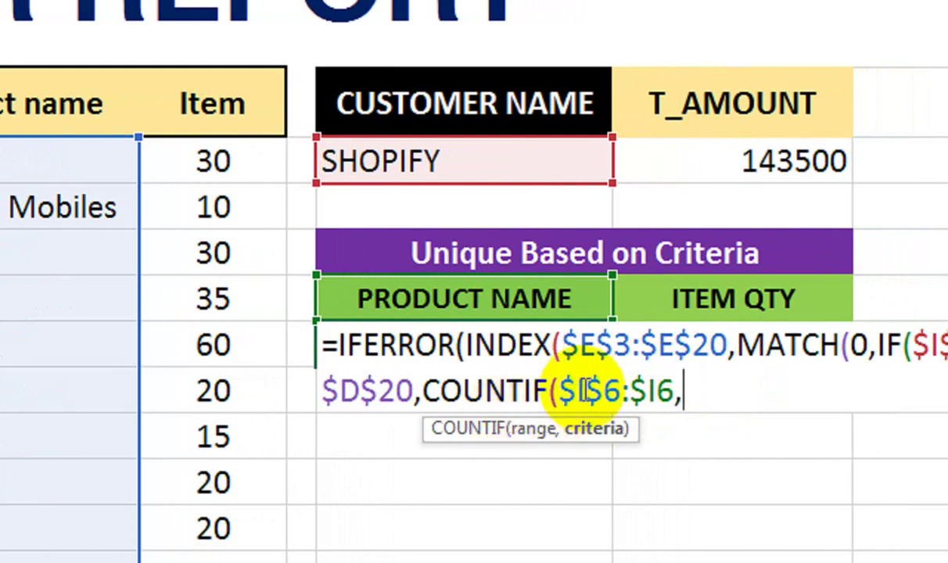
pyautogui.moveTo(712, 343); pyautogui.dragTo(553, 345)
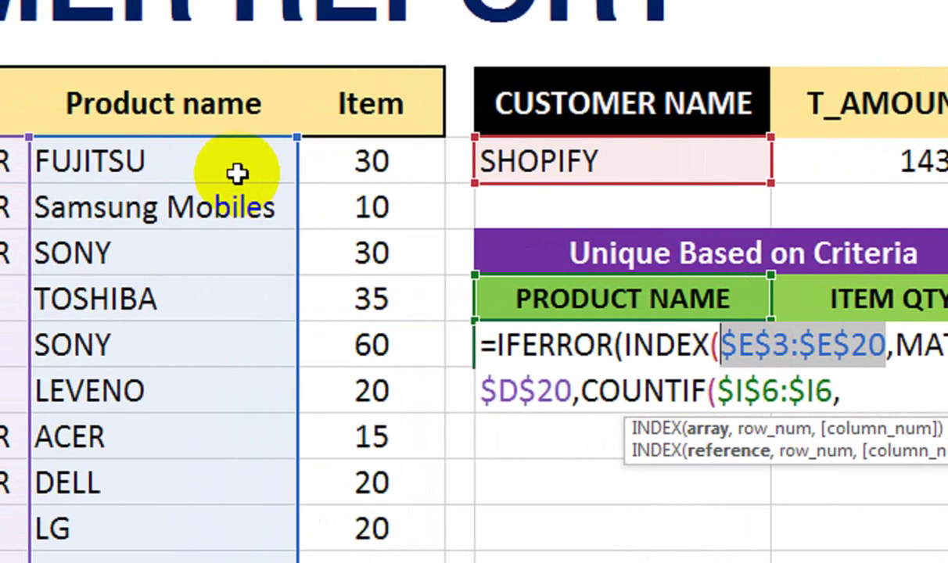
pyautogui.hotkey('ctrl', 'c')
pyautogui.click(842, 393)
pyautogui.hotkey('ctrl', 'v')
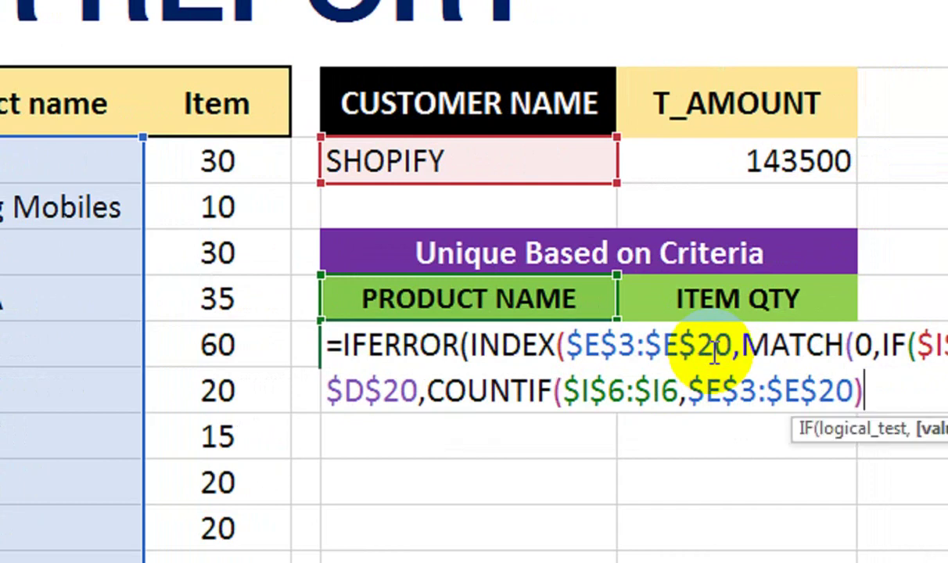
# - Set the IF's value if false to "" and complete MATCH with match type 0, closing the MATCH and INDEX functions
pyautogui.write(',')
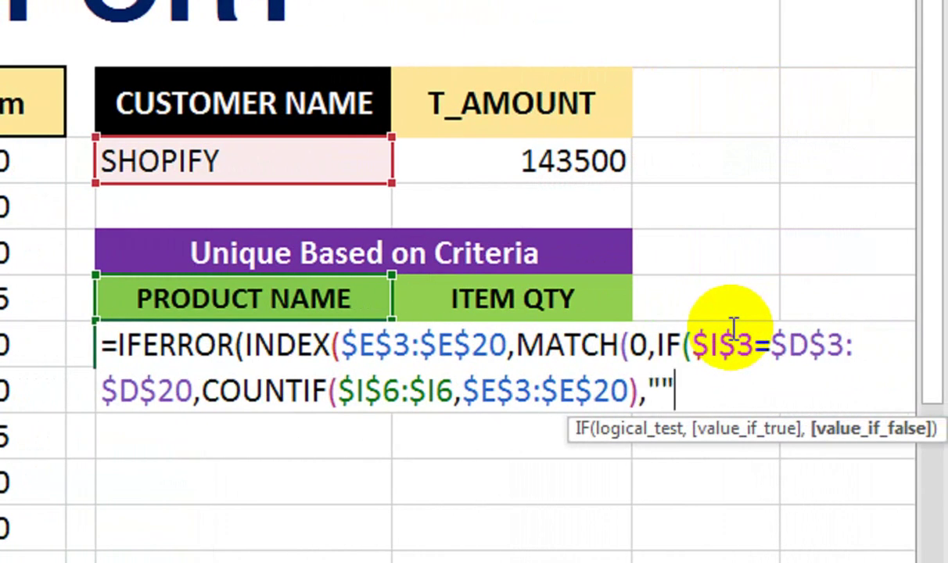
pyautogui.write('"")')
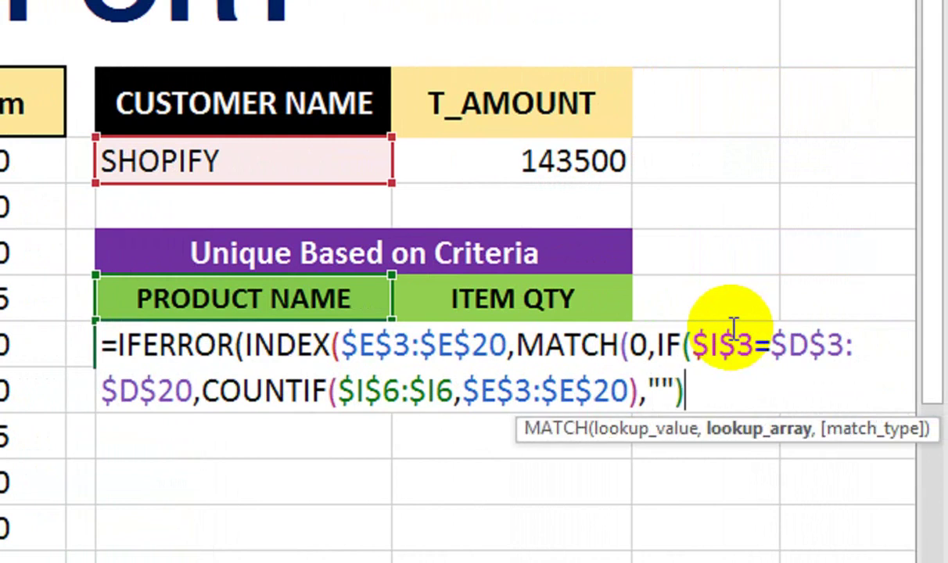
pyautogui.write(',')
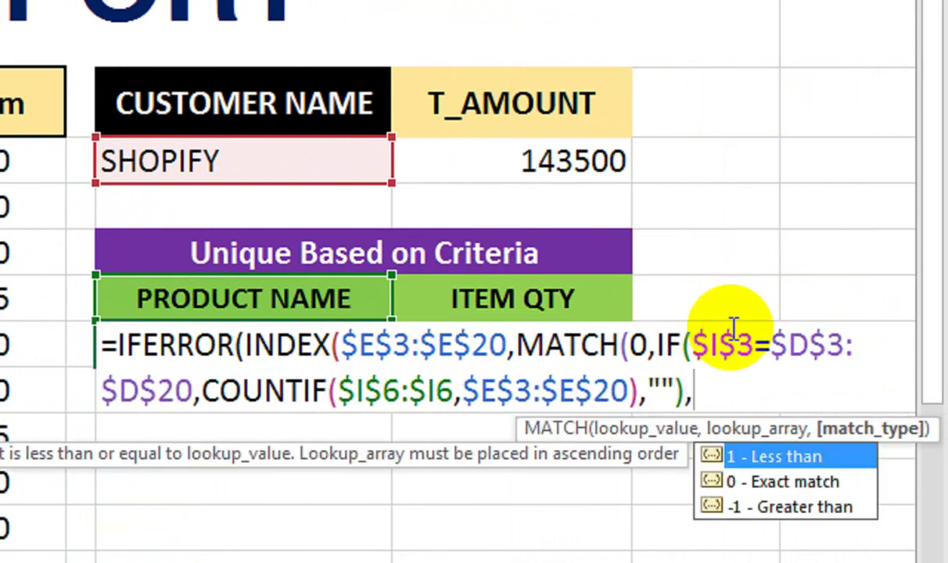
pyautogui.press('Down')
pyautogui.press('Tab')
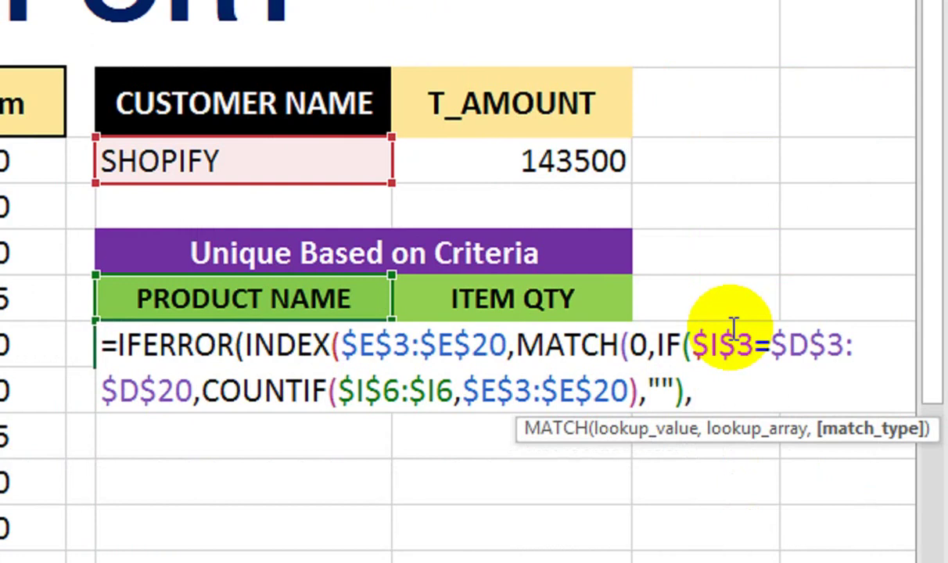
pyautogui.press('Down')
pyautogui.press('Tab')
pyautogui.write('_')
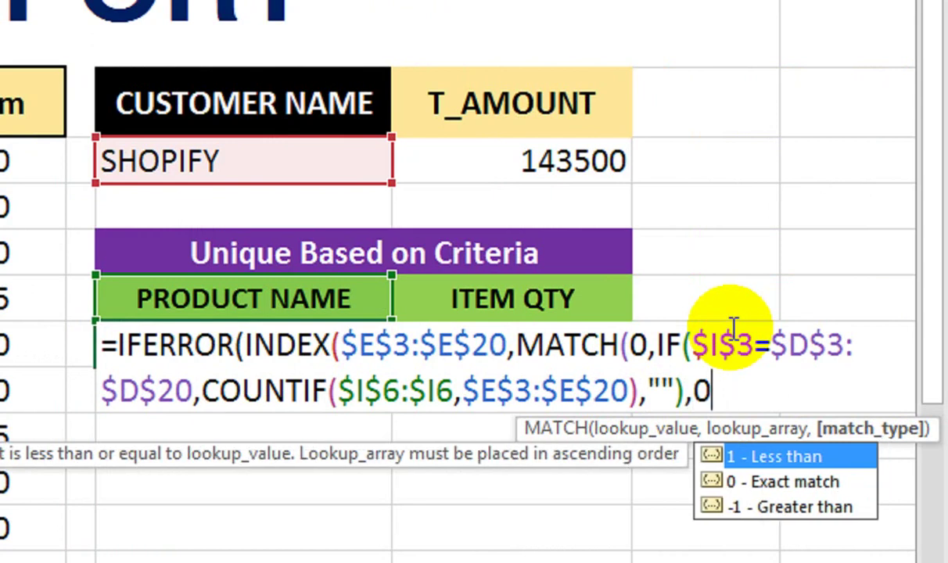
pyautogui.write('))')
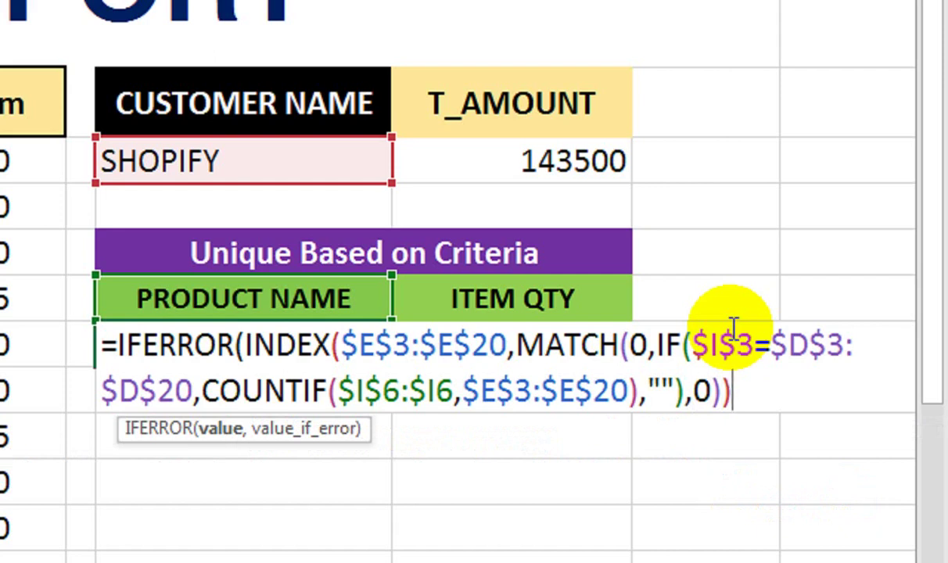
# - Complete the IFERROR with "" as an array formula in I7 and fill it down the PRODUCT NAME column
pyautogui.write(',')
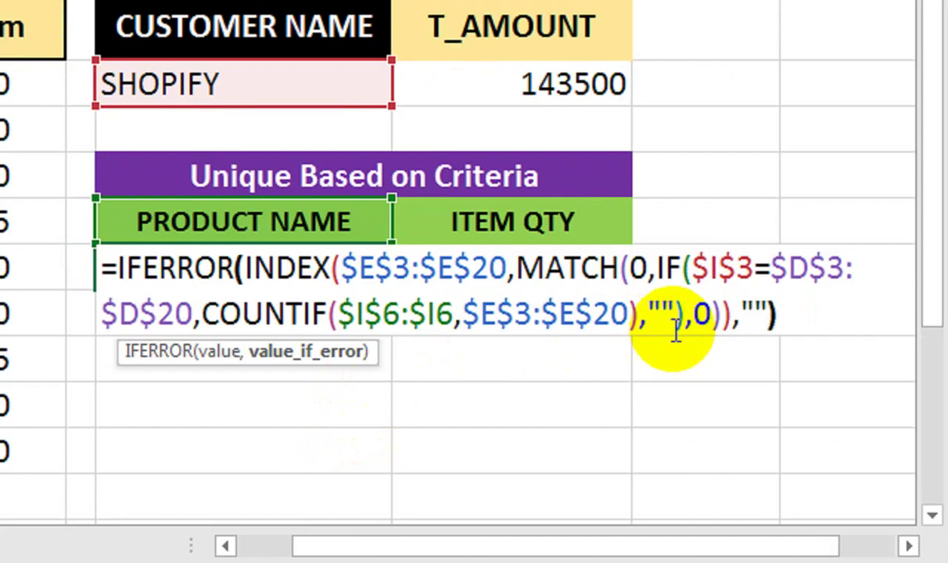
pyautogui.write(')')
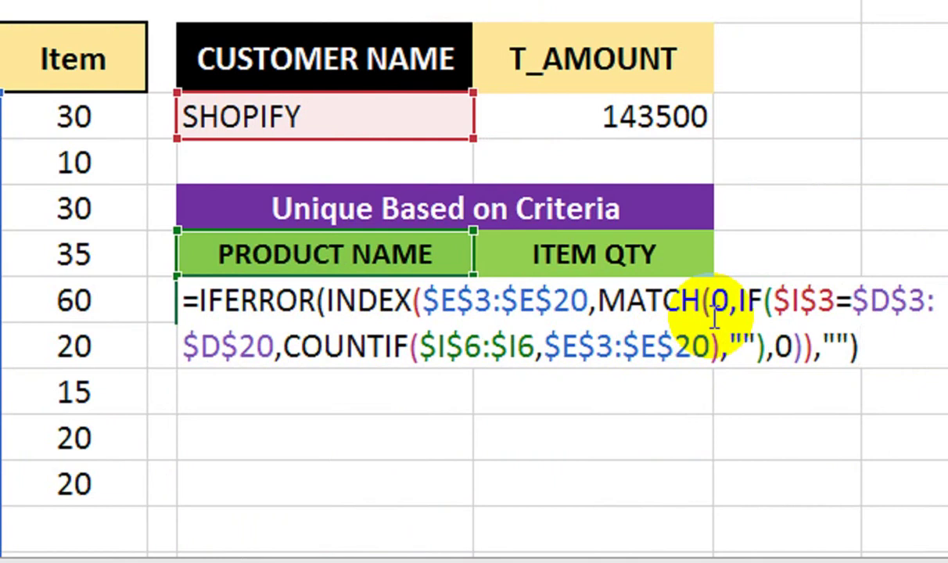
pyautogui.hotkey('ctrl', 'shift', 'Return')
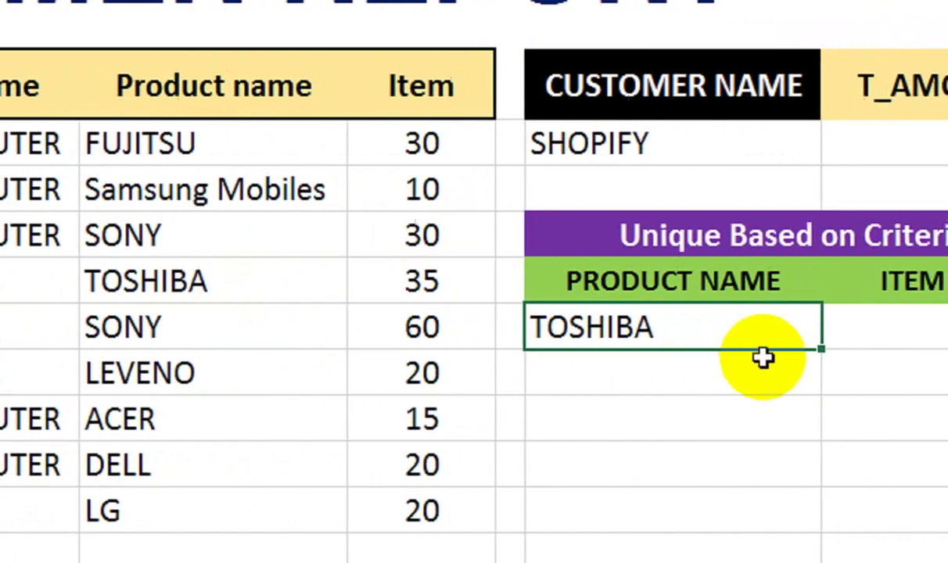
pyautogui.moveTo(821, 350); pyautogui.dragTo(787, 499)
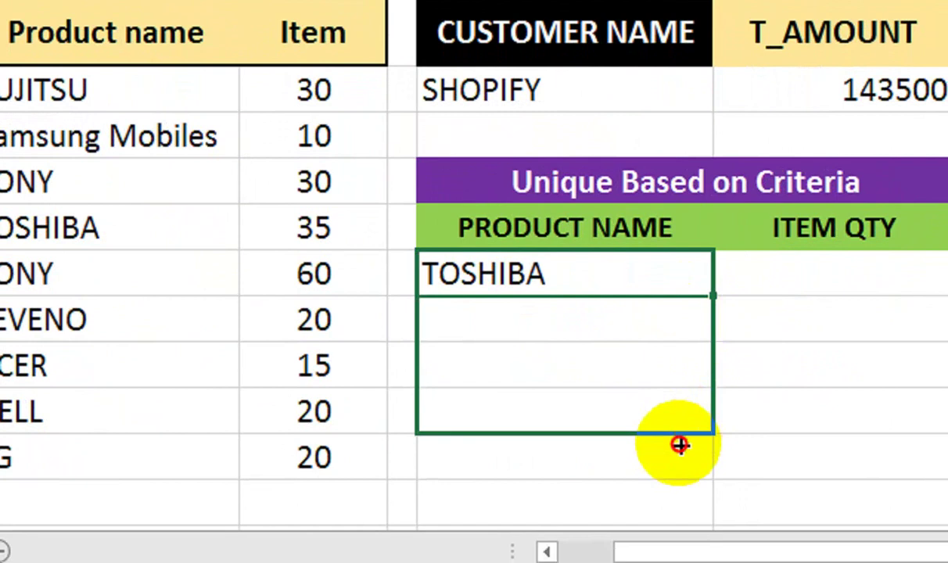
# - Fill the unique-product array formula from I7 down ten rows of the PRODUCT NAME column
pyautogui.moveTo(679, 446); pyautogui.dragTo(674, 487)
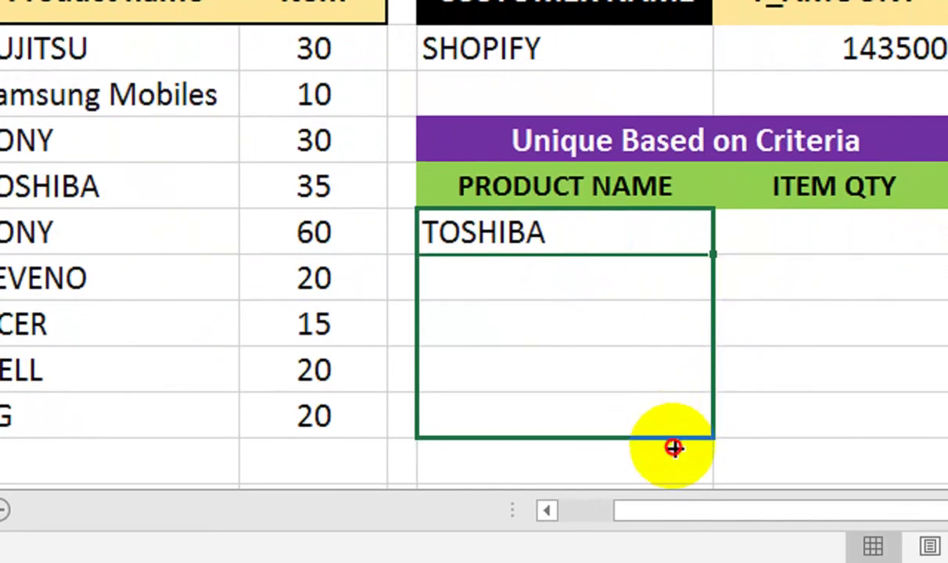
pyautogui.moveTo(674, 448)
pyautogui.mouseDown()
pyautogui.moveTo(675, 498)
pyautogui.moveTo(675, 403)
pyautogui.moveTo(674, 423)
pyautogui.mouseUp()
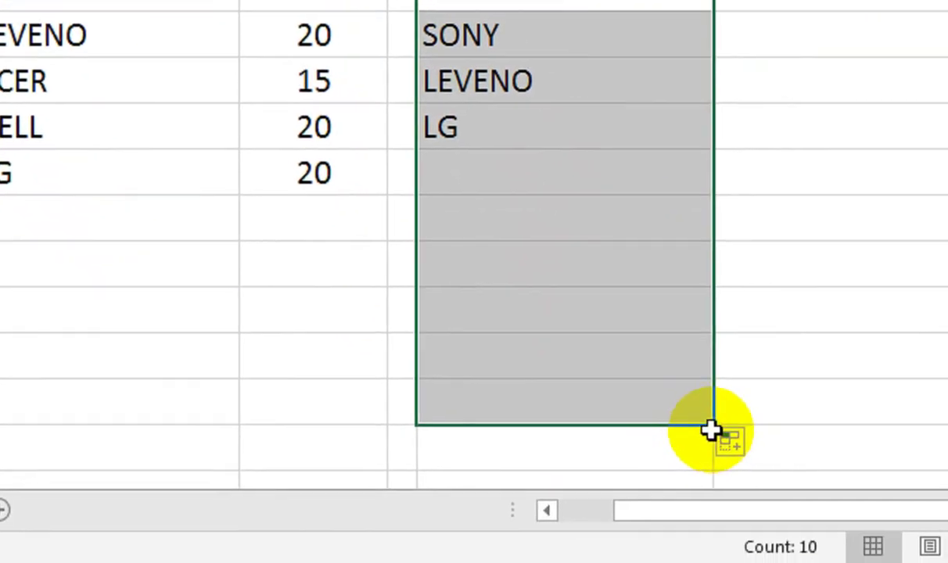
pyautogui.moveTo(714, 424); pyautogui.dragTo(738, 401)
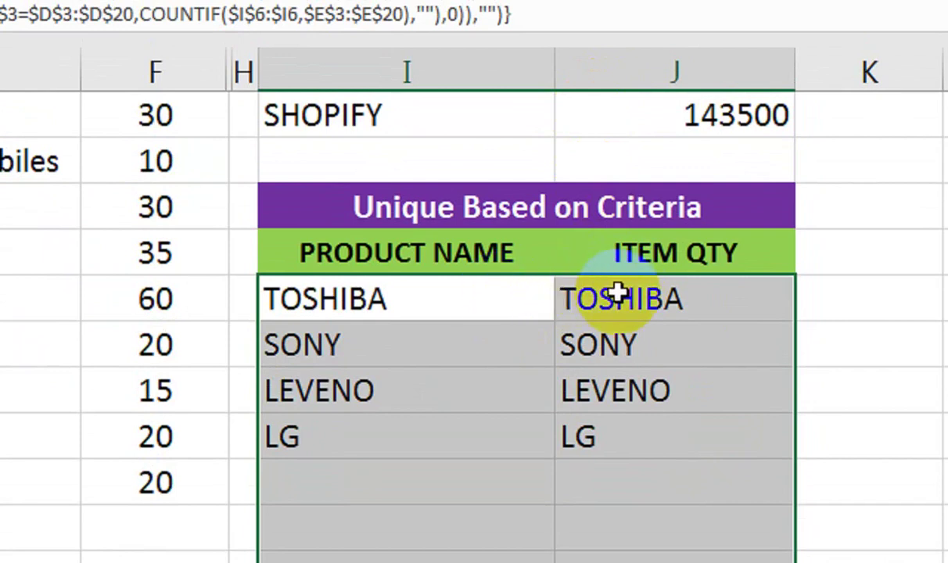
pyautogui.click(481, 292)
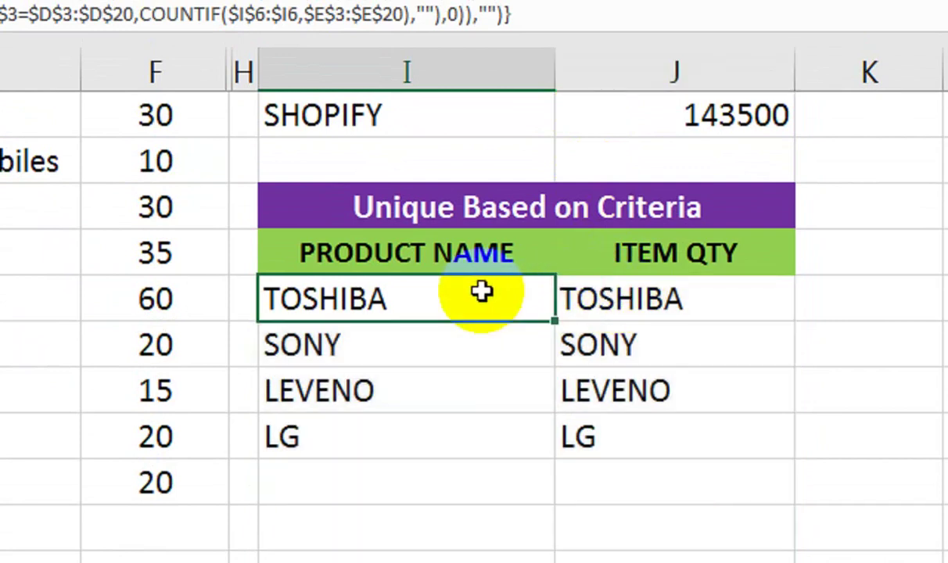
pyautogui.hotkey('ctrl', 'z')
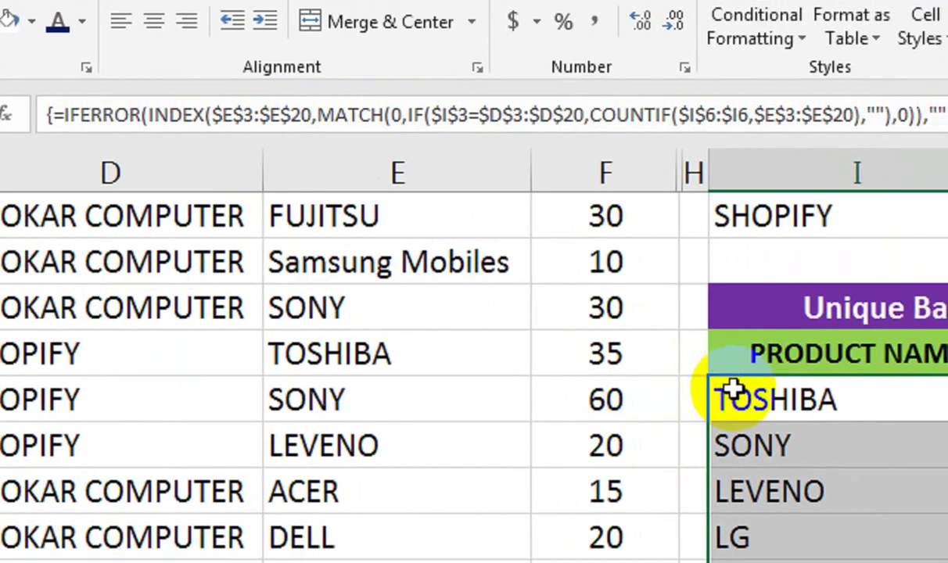
# - Copy the formula text from I7, keeping it as an array formula, and paste it into J7 under ITEM QTY for editing
pyautogui.click(733, 391)
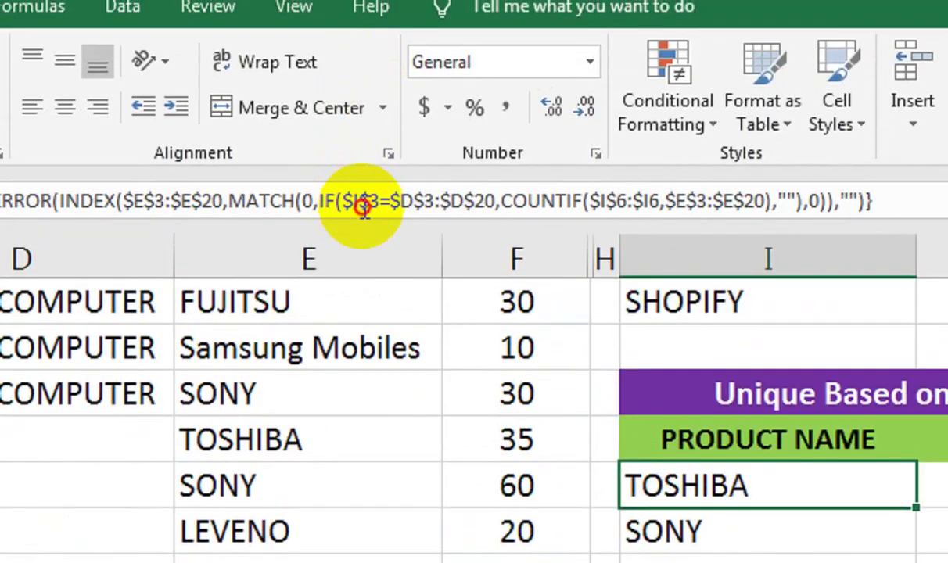
pyautogui.click(364, 205)
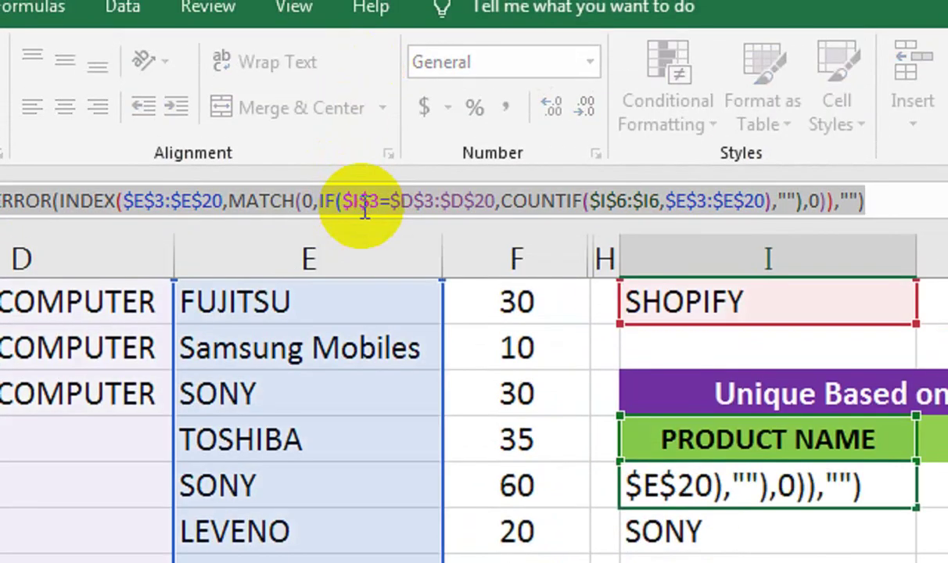
pyautogui.hotkey('ctrl', 'shift', 'Return')
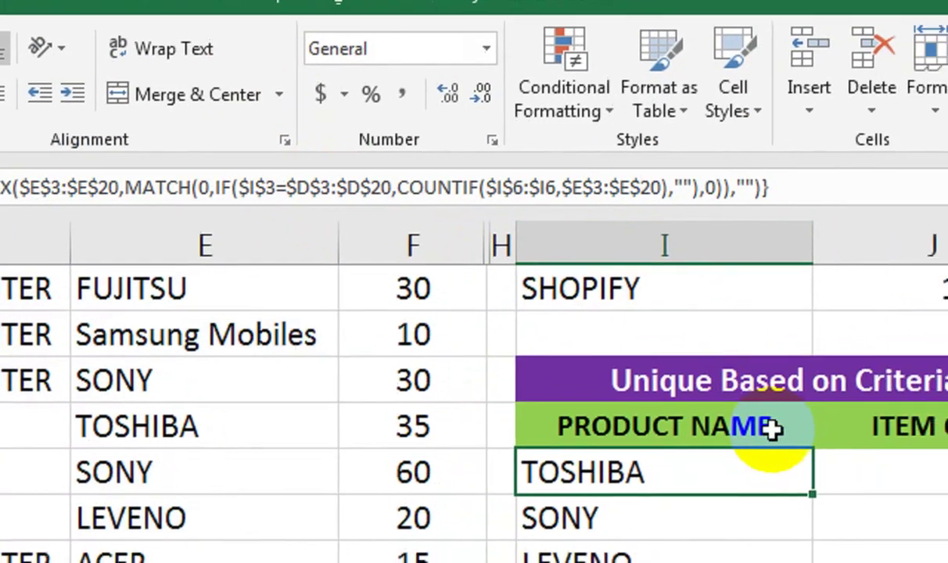
pyautogui.click(947, 483)
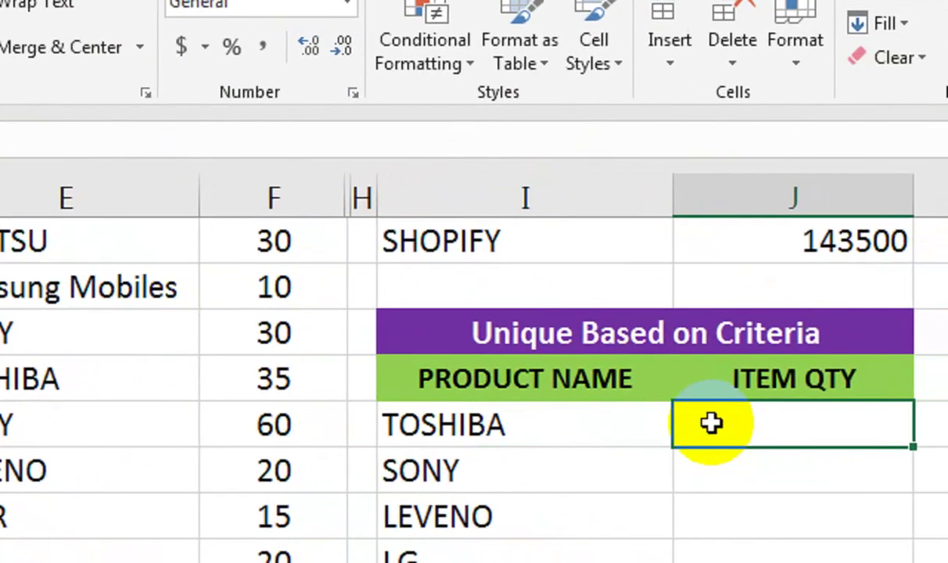
pyautogui.hotkey('ctrl', 'v')
pyautogui.doubleClick(699, 419)
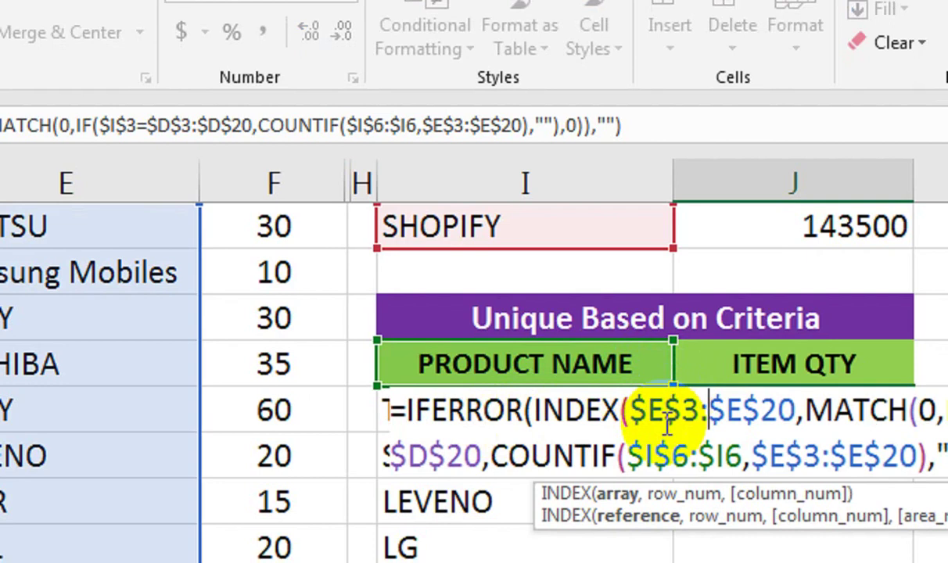
pyautogui.press('BackSpace')
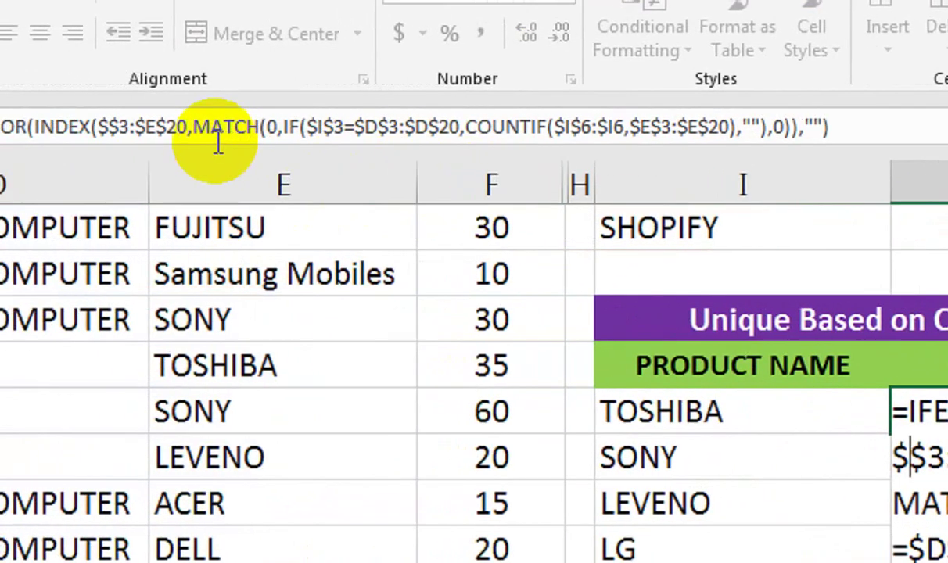
pyautogui.write('f')
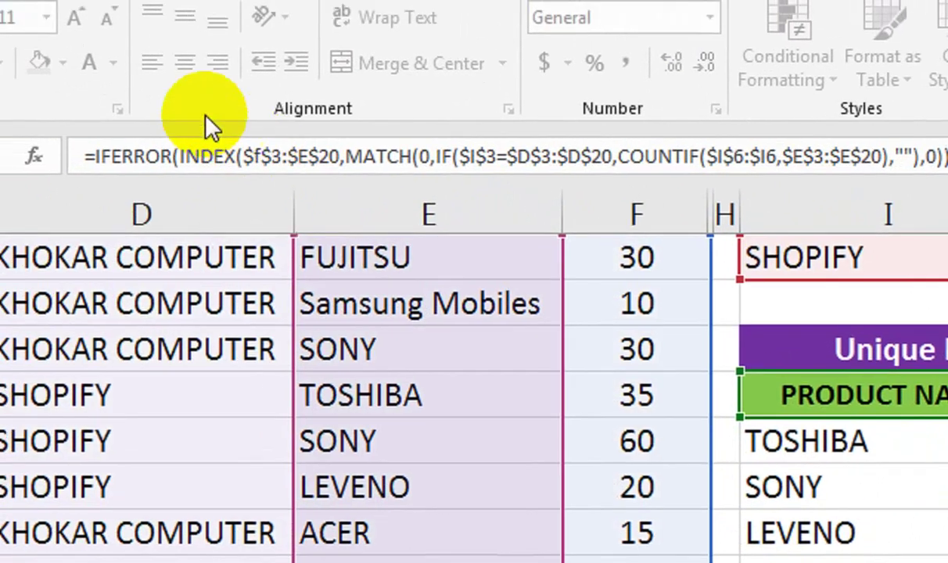
pyautogui.click(326, 161)
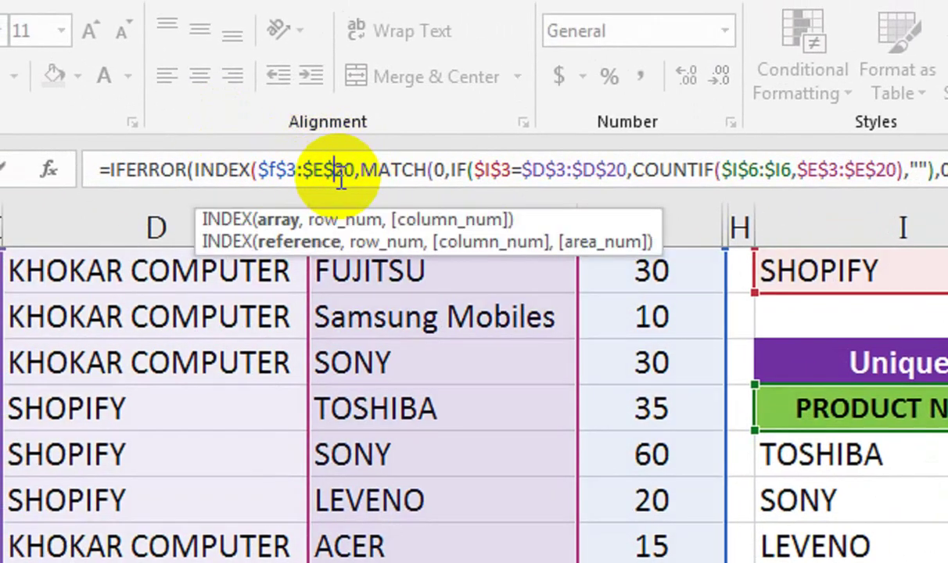
pyautogui.press('BackSpace')
pyautogui.write('f')
pyautogui.hotkey('ctrl', 'shift', 'Return')
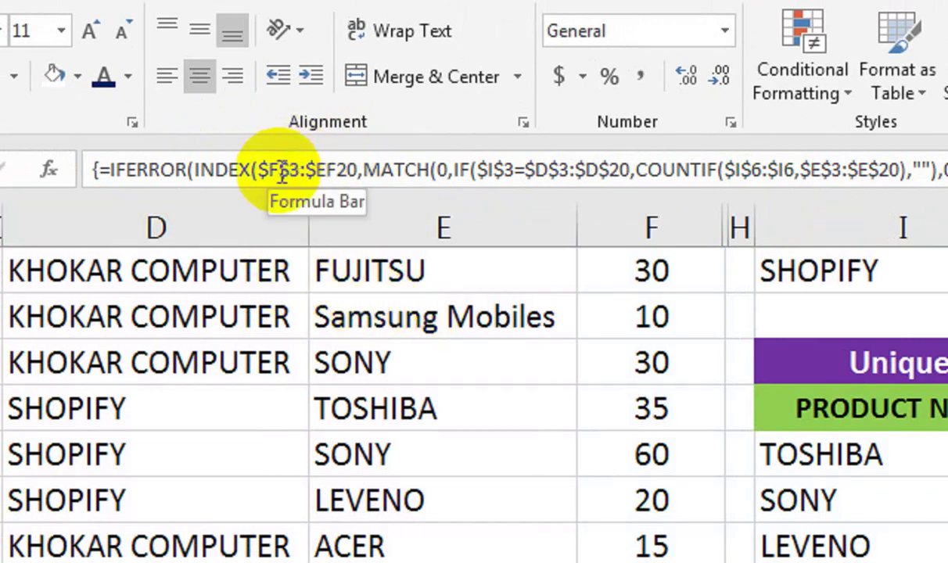
pyautogui.hotkey('ctrl', 'z')
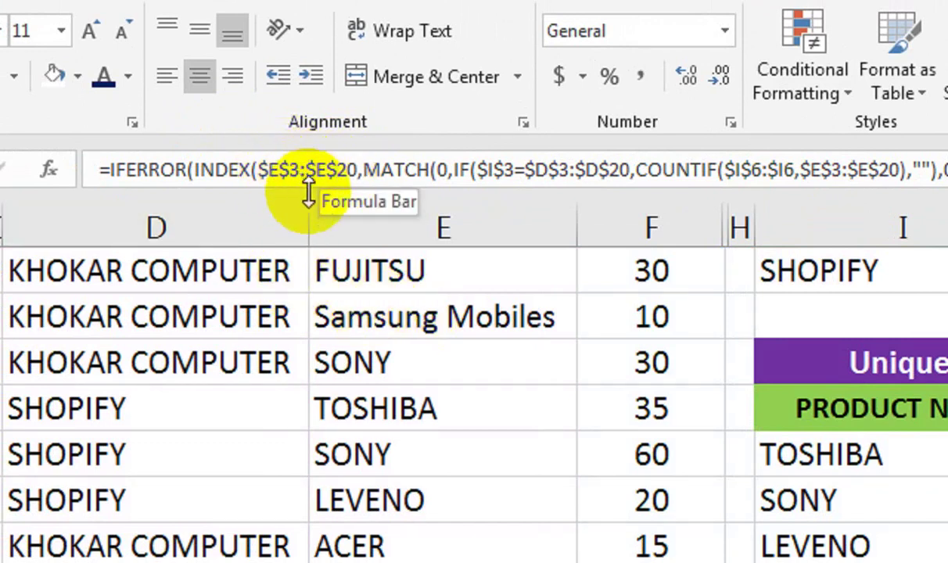
# - Change the INDEX array in J7 to $F$3:$F$20 as an array formula and fill it down the ITEM QTY column
pyautogui.moveTo(329, 187); pyautogui.dragTo(362, 195)
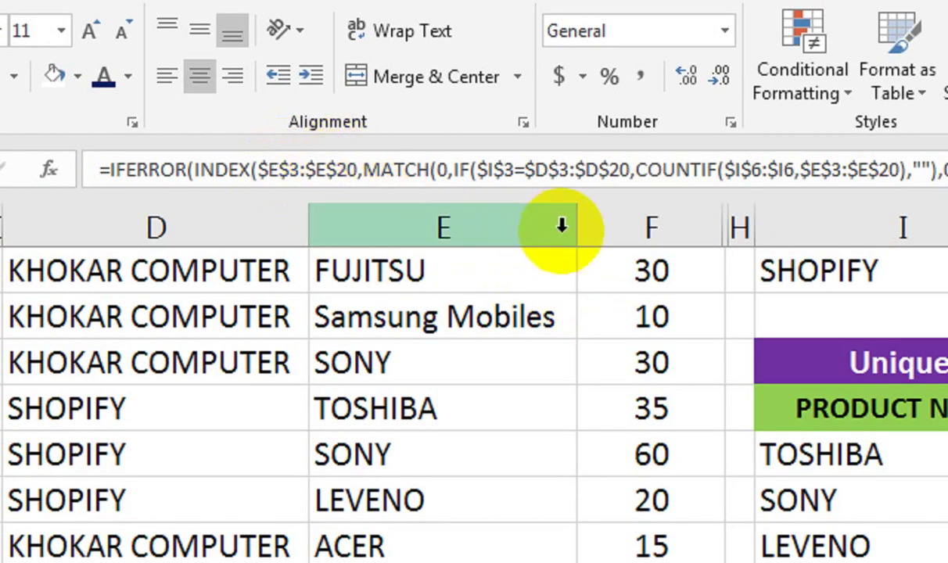
pyautogui.click(281, 169)
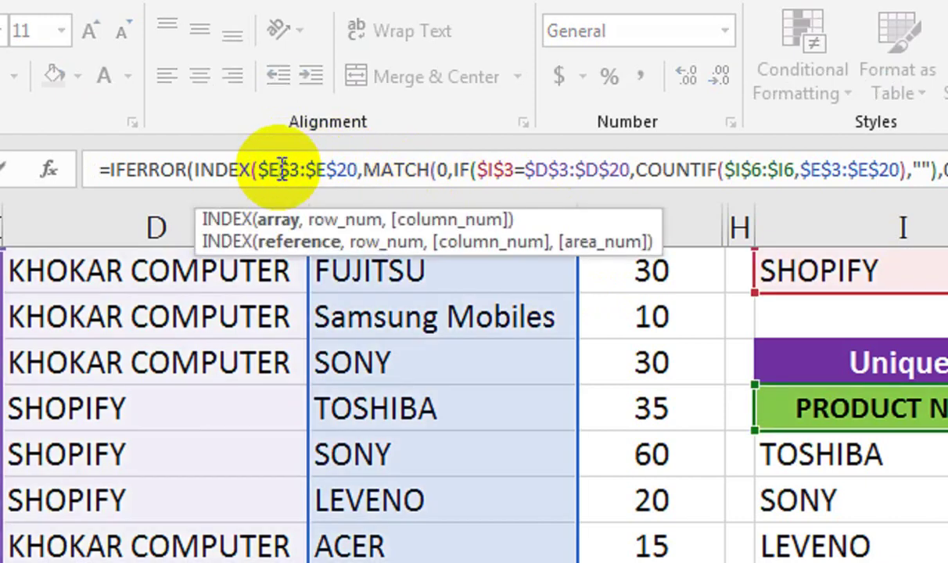
pyautogui.press('BackSpace')
pyautogui.write('F')
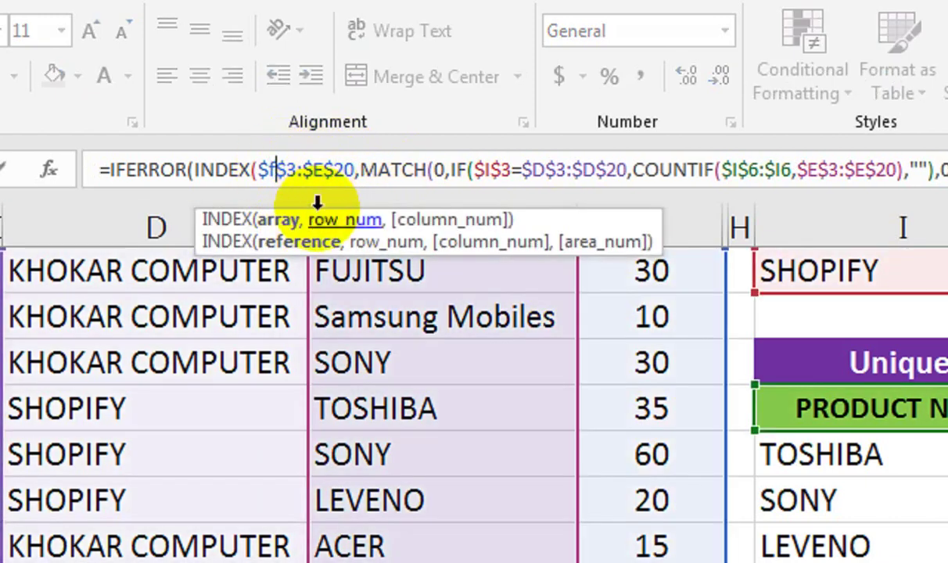
pyautogui.press('BackSpace')
pyautogui.write('F')
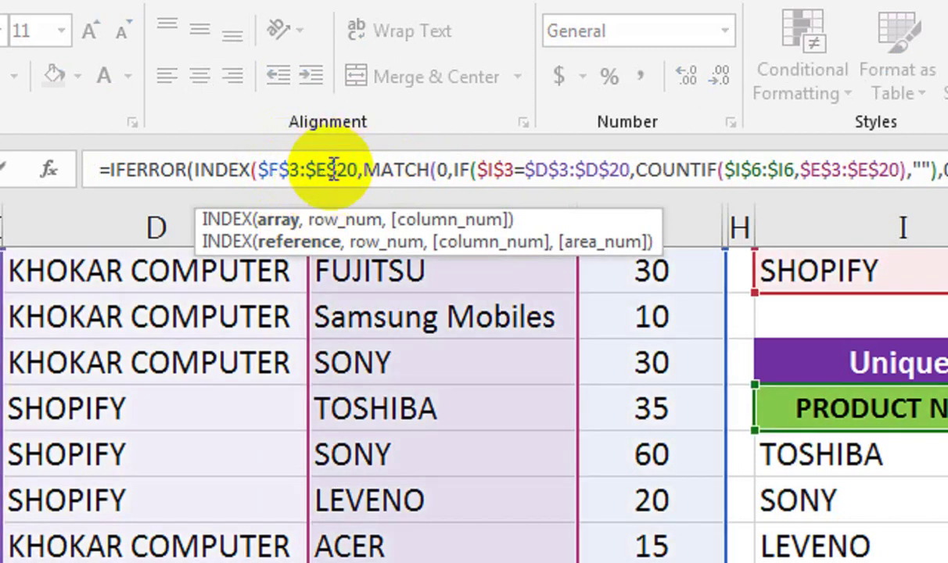
pyautogui.press('BackSpace')
pyautogui.write('F')
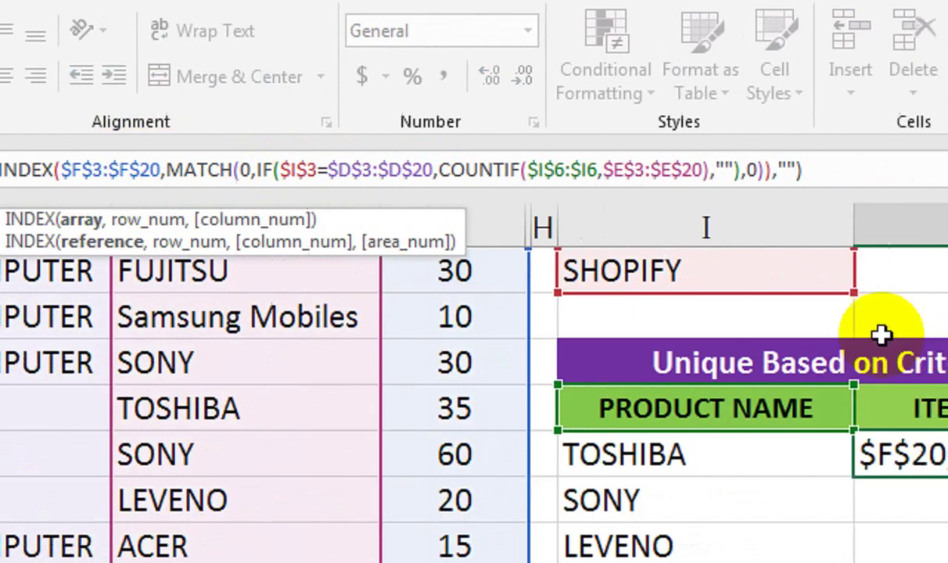
pyautogui.hotkey('ctrl', 'shift', 'Return')
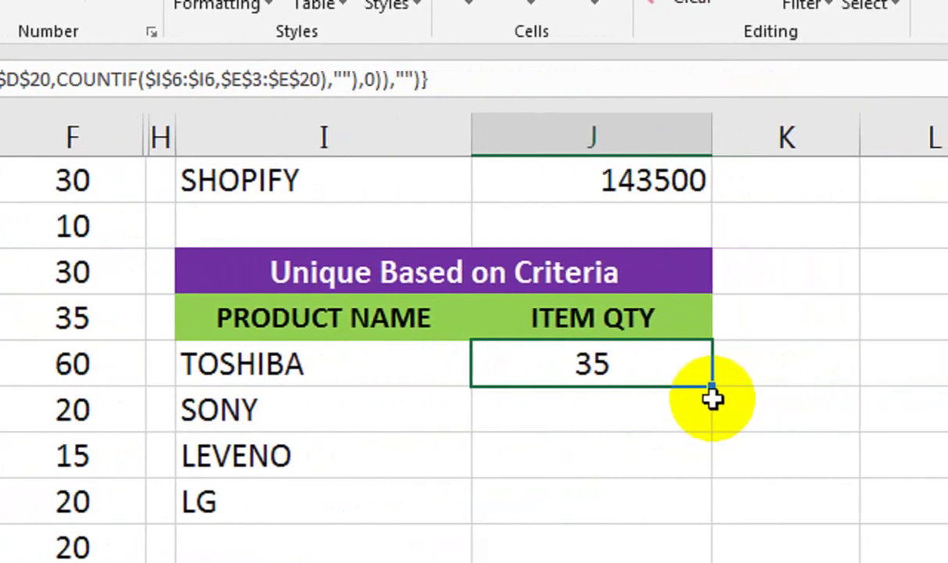
pyautogui.moveTo(711, 393); pyautogui.dragTo(708, 458)
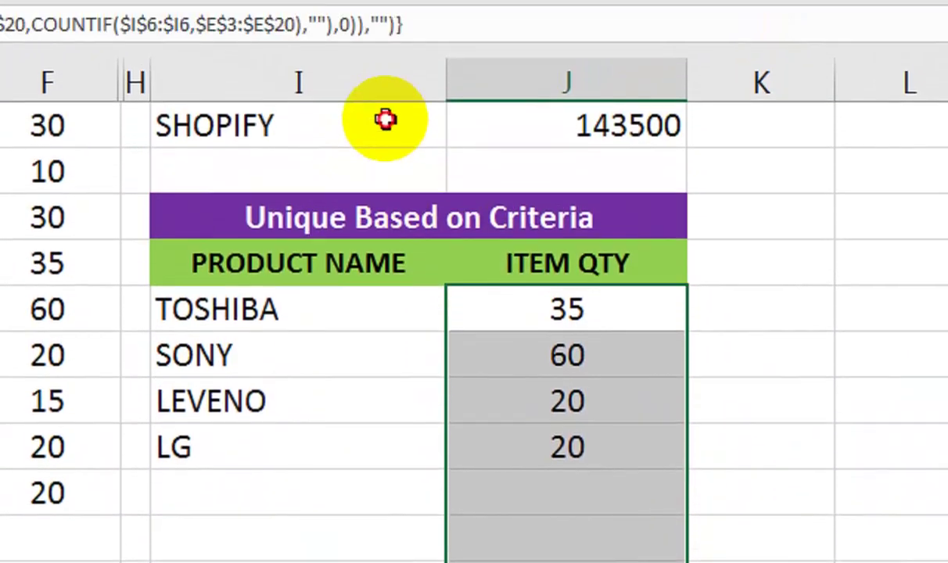
# - Choose KHOKAR COMPUTER as the customer name in I3
pyautogui.click(386, 120)
pyautogui.click(458, 133)
pyautogui.click(427, 164)
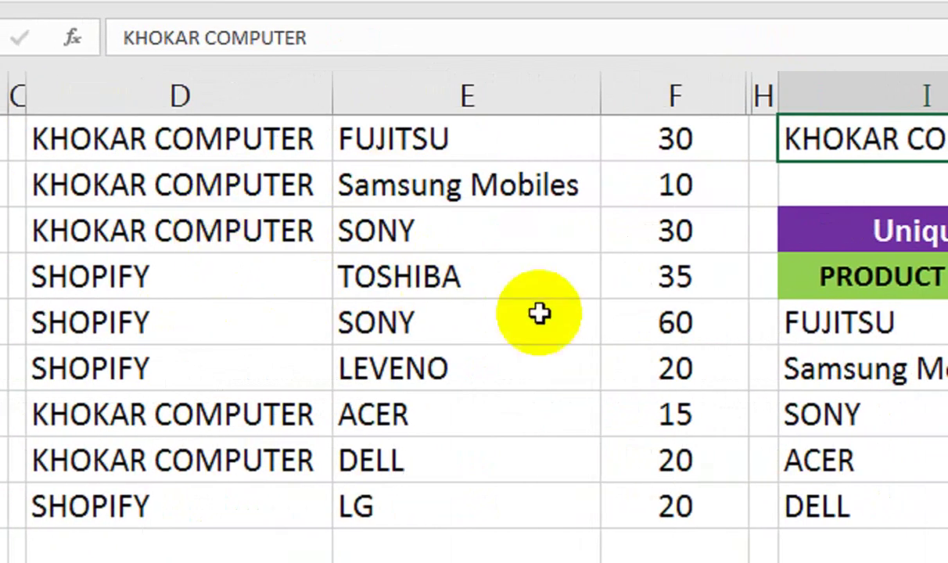
# - Wrap the I7 formula in UPPER, accepting the formula correction, and fill it down the PRODUCT NAME column
pyautogui.click(657, 322)
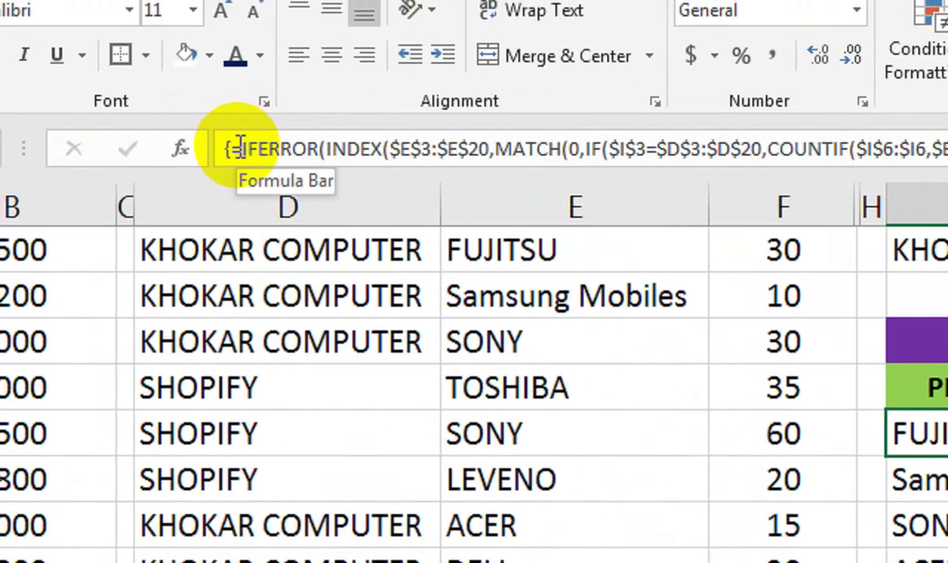
pyautogui.click(241, 149)
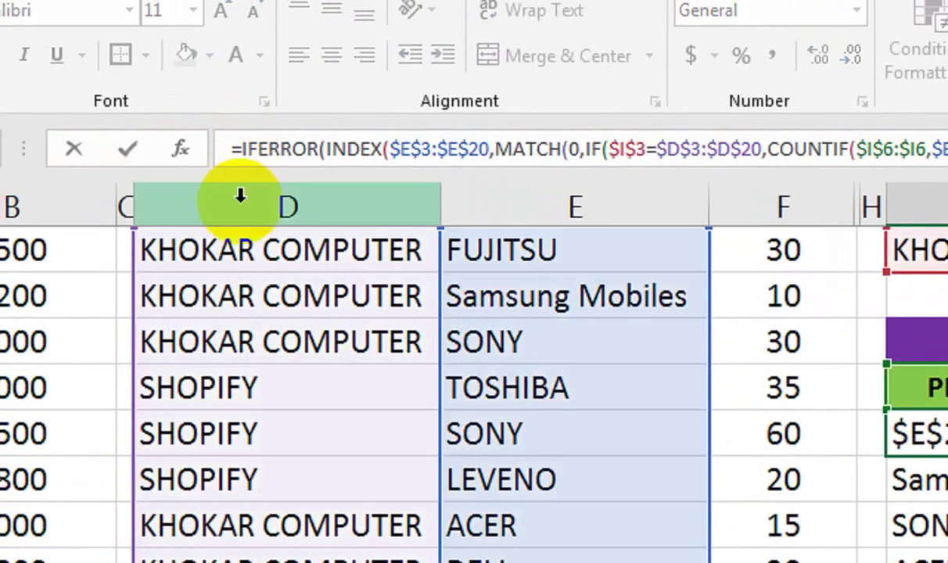
pyautogui.write('Y')
pyautogui.press('BackSpace')
pyautogui.write('UPPER(')
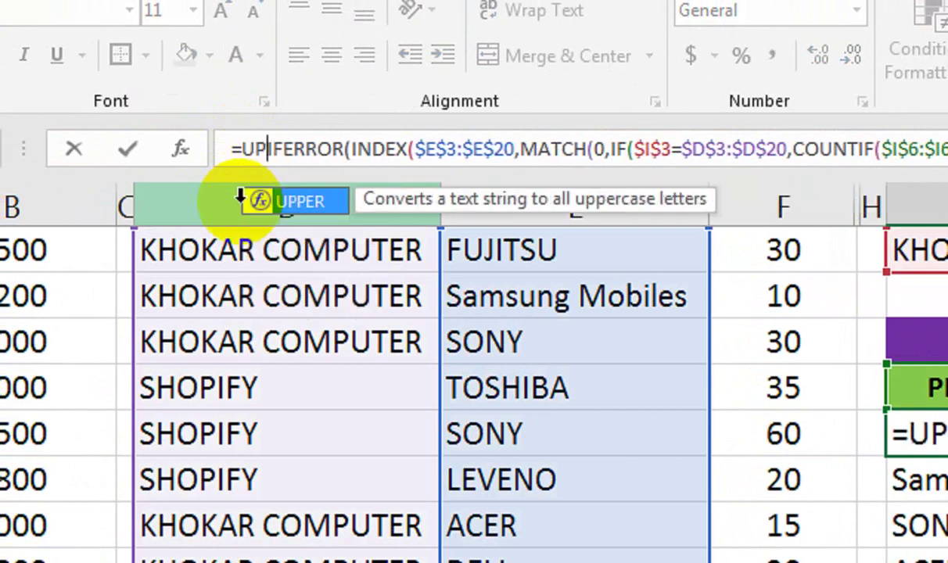
pyautogui.press('Return')
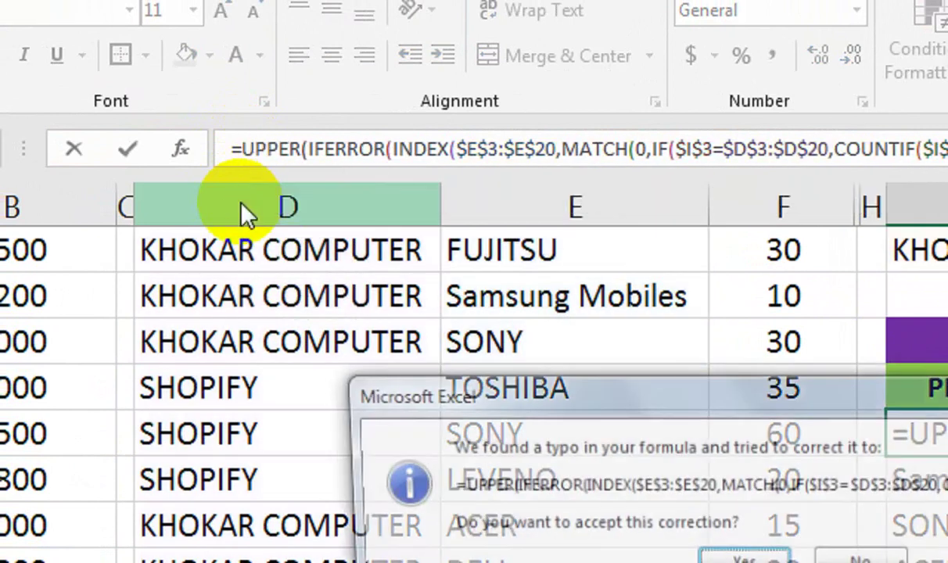
pyautogui.press('Return')
pyautogui.moveTo(773, 257); pyautogui.dragTo(809, 562)
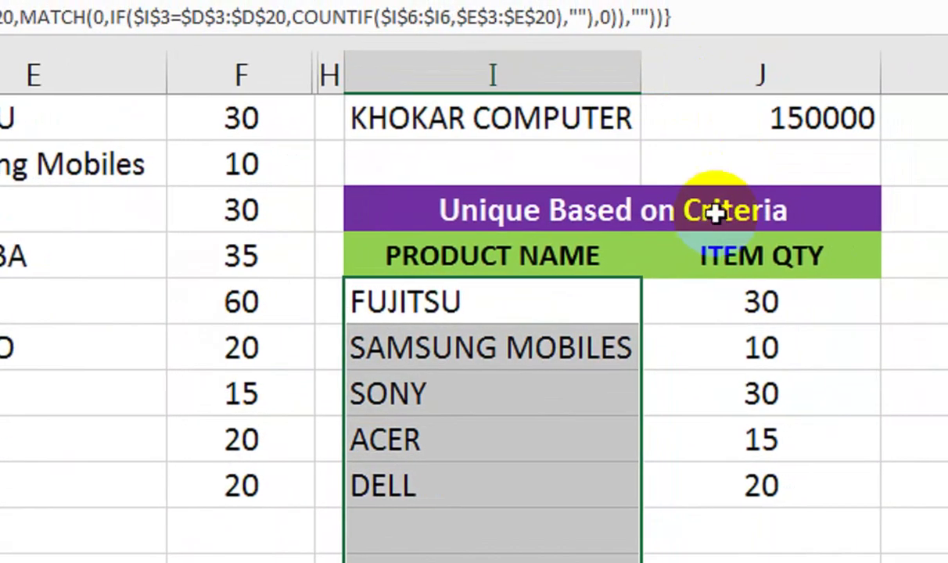
pyautogui.click(663, 294)
pyautogui.moveTo(523, 265); pyautogui.dragTo(522, 38)
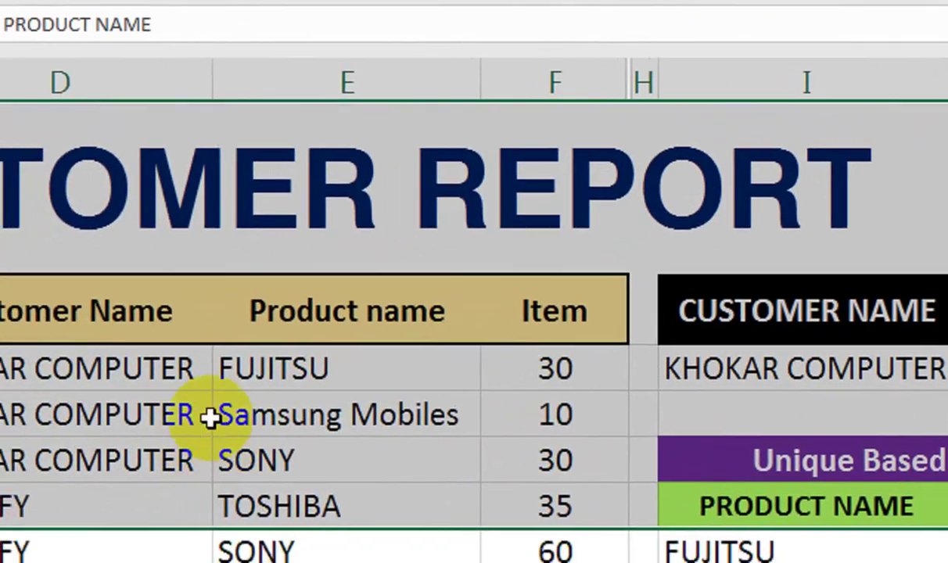
pyautogui.click(165, 415)
pyautogui.moveTo(166, 415); pyautogui.dragTo(41, 423)
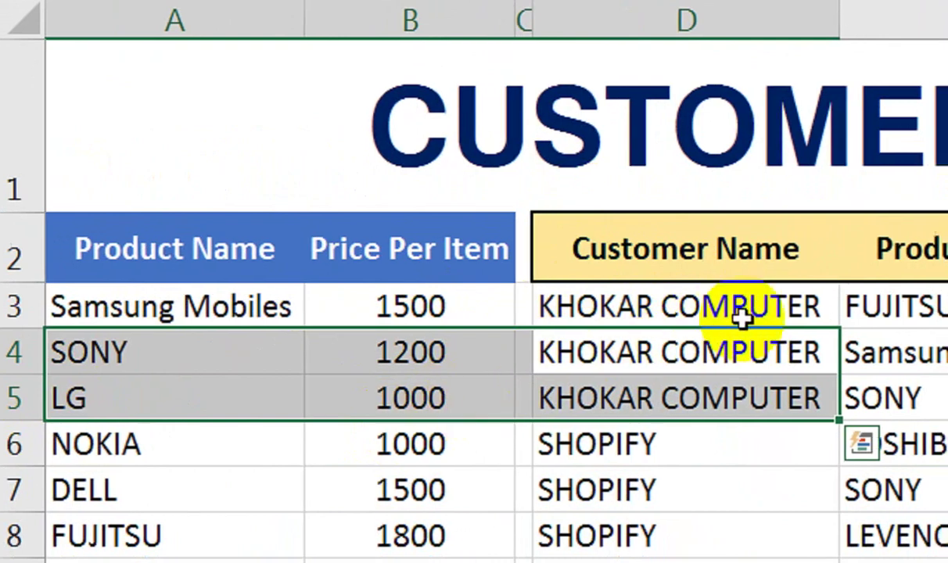
pyautogui.click(818, 449)
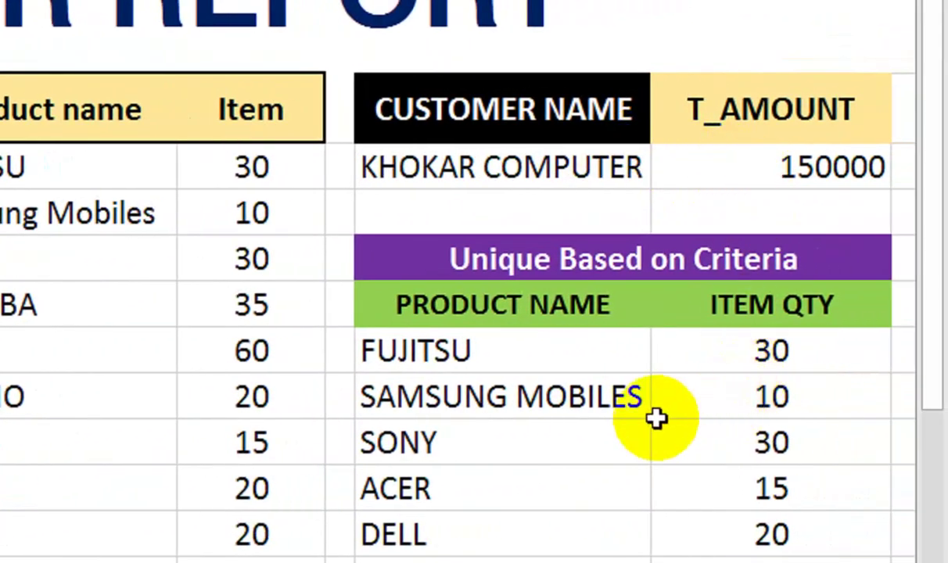
pyautogui.click(728, 169)
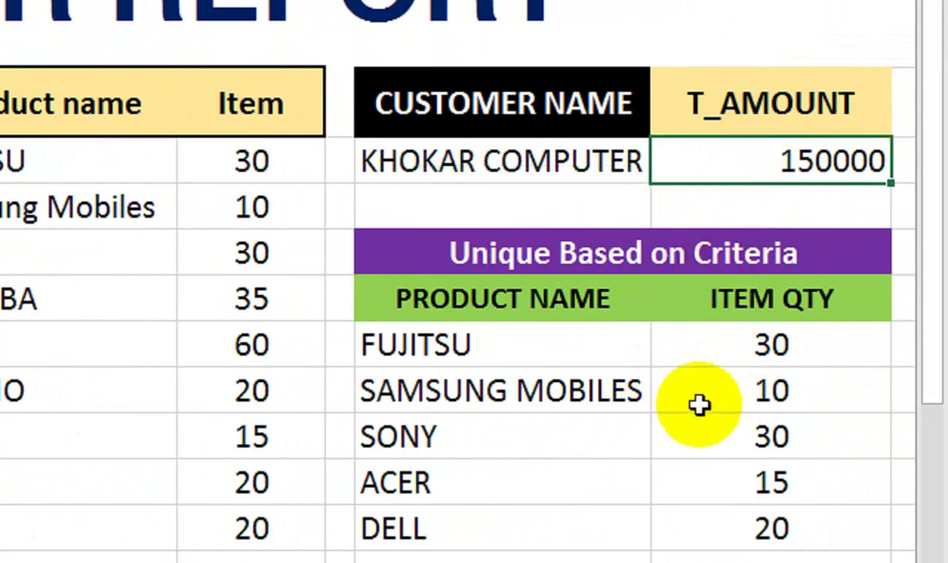